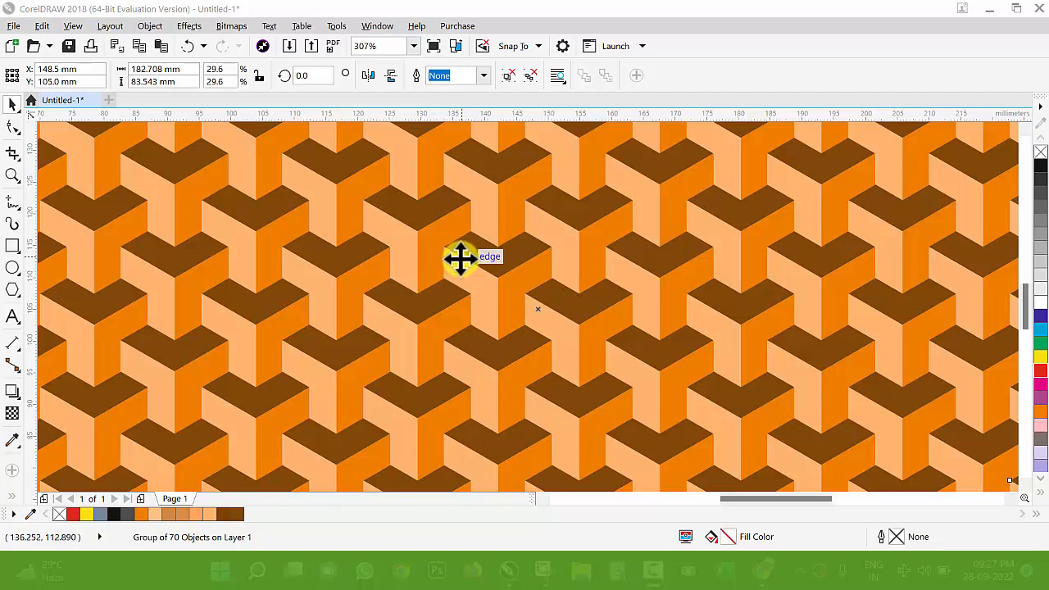
Move the finished orange cube pattern group off the page to its right side.
scroll(411, 241, "down", 2)
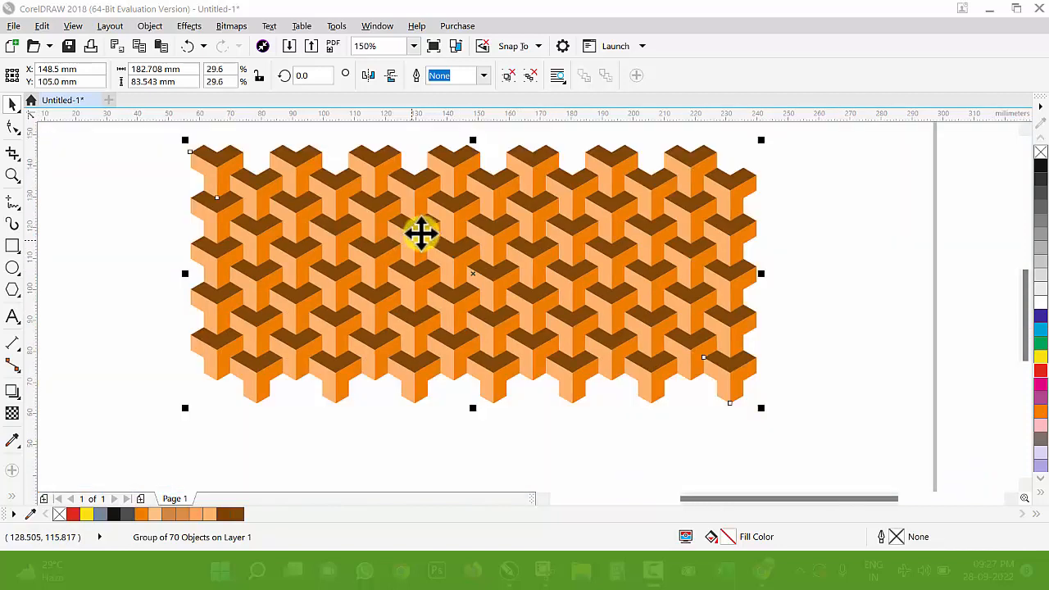
scroll(436, 223, "down", 1)
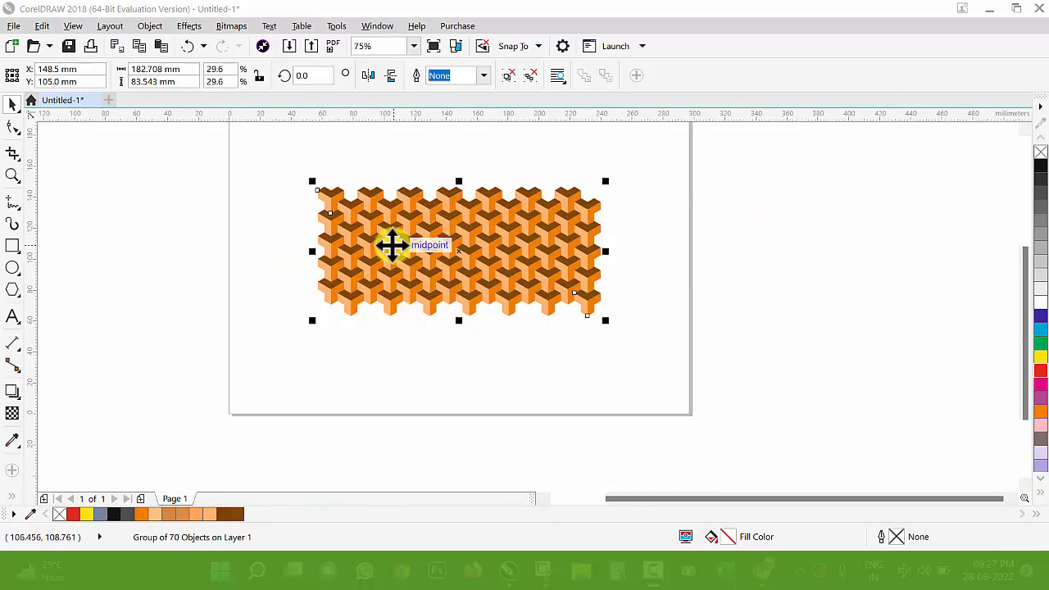
left_click_drag(355, 229, 721, 227)
scroll(440, 203, "up", 1)
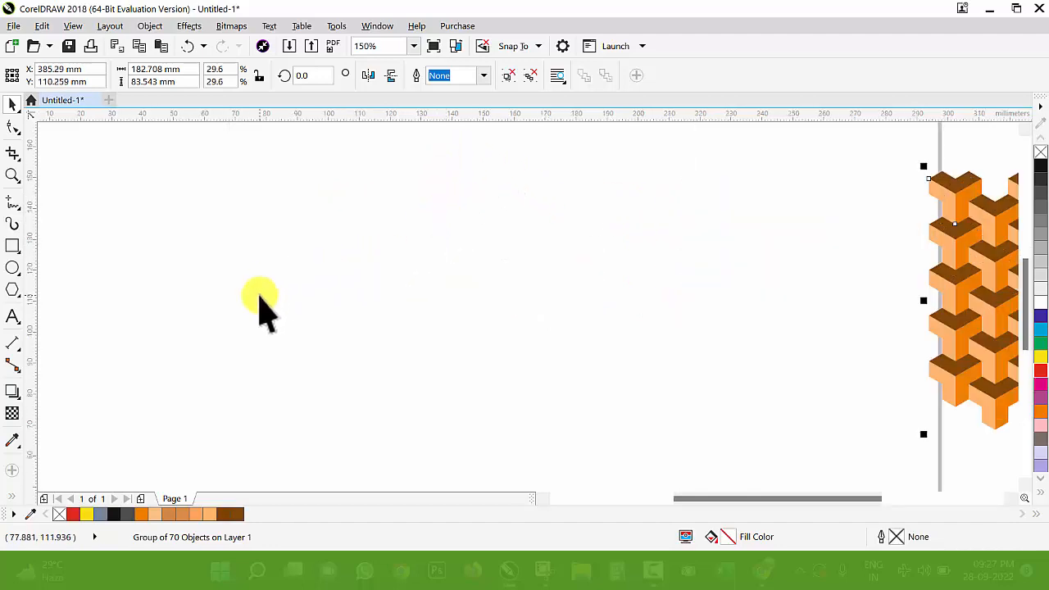
Draw a polygon in the middle of the page, scale it to about 35 mm wide, and set it to 6 sides.
left_click(12, 289)
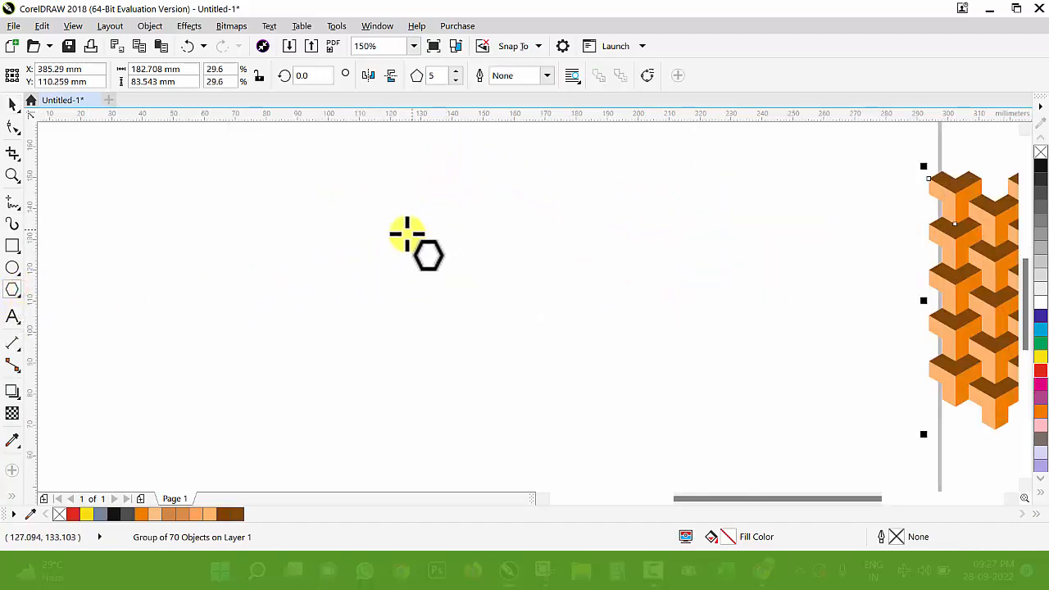
mouse_move(367, 228)
left_mouse_down()
mouse_move(445, 299)
mouse_move(529, 405)
left_mouse_up()
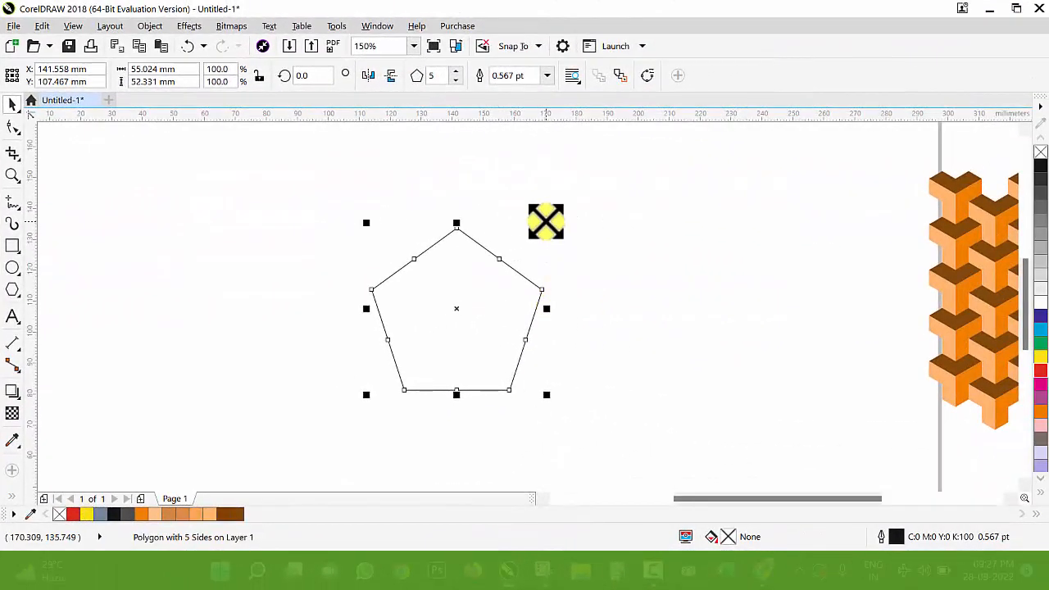
left_click_drag(546, 222, 535, 250)
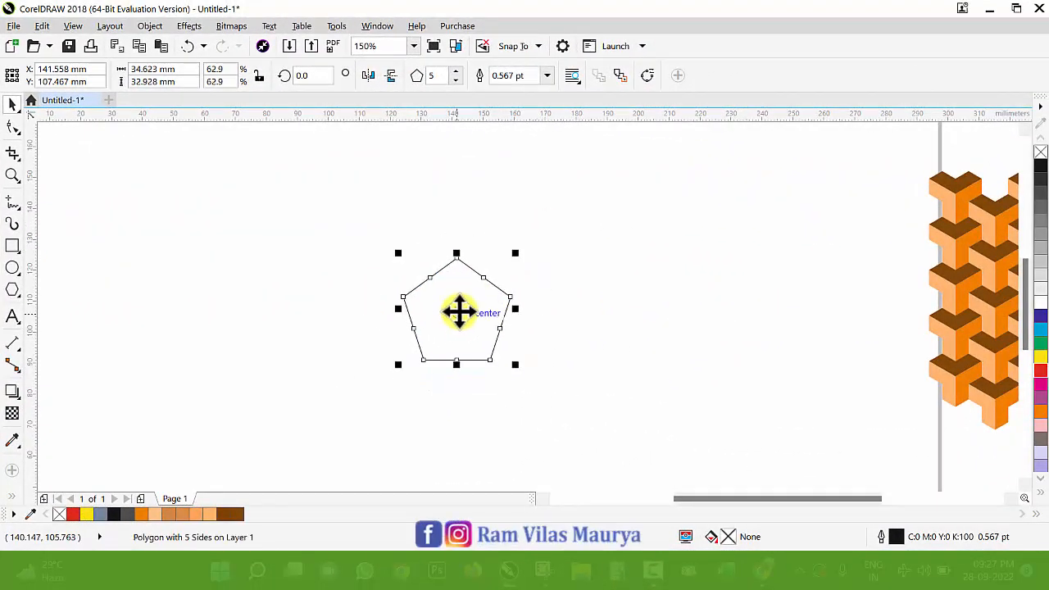
scroll(466, 316, "up", 2)
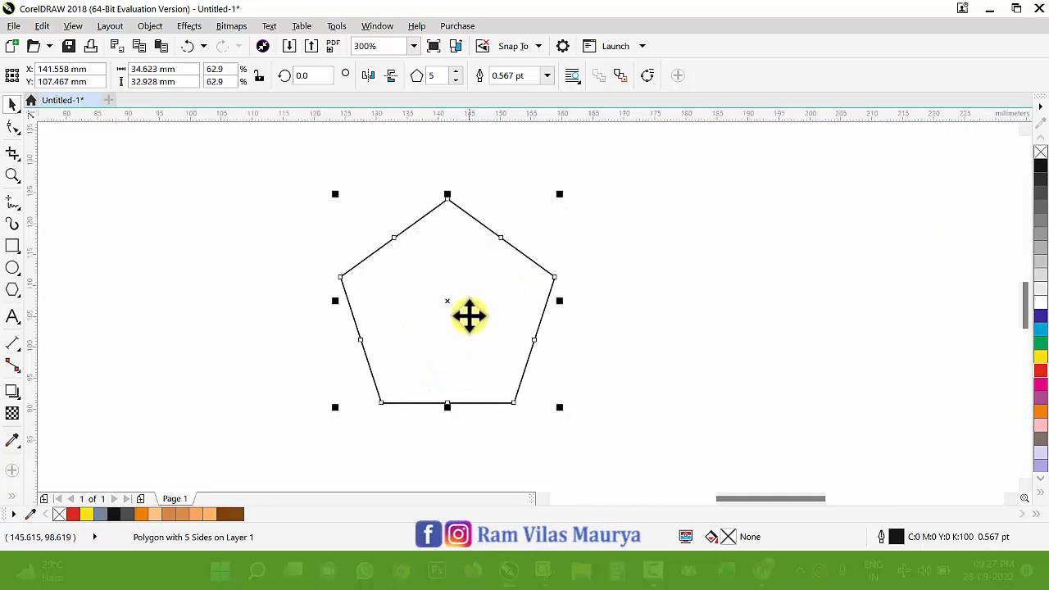
left_click(456, 71)
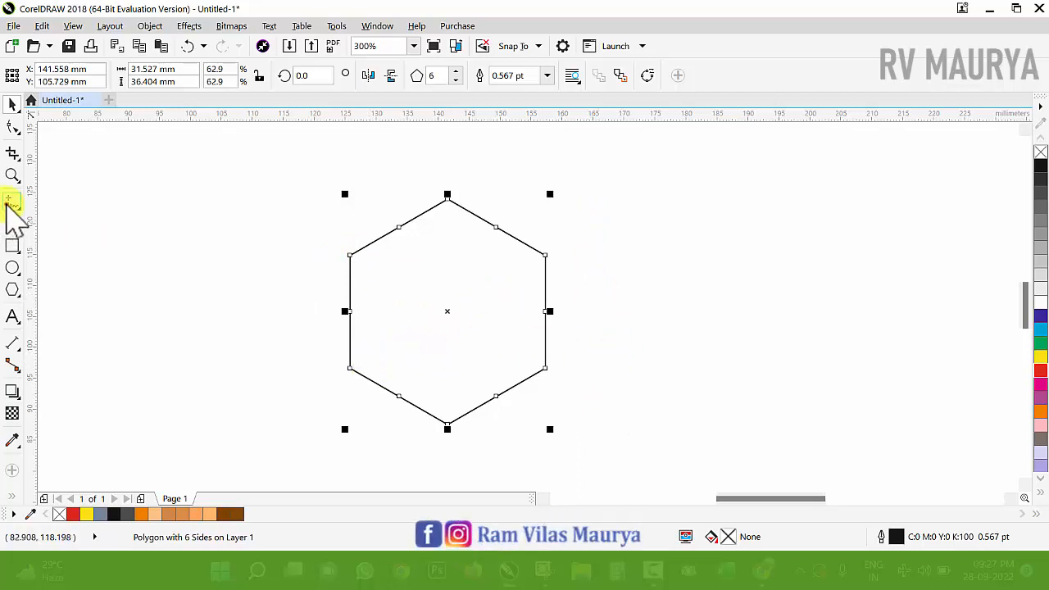
Draw a line from the hexagon's upper-left corner to its lower-right corner and enlarge it from the centre beyond both corners, about 43 mm wide.
left_click(10, 203)
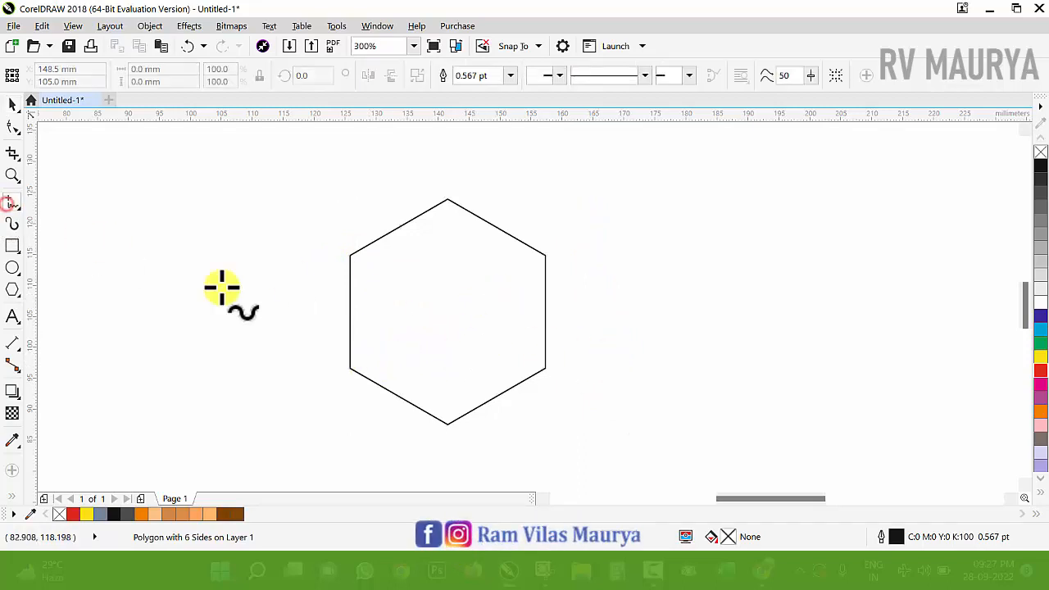
left_click(351, 257)
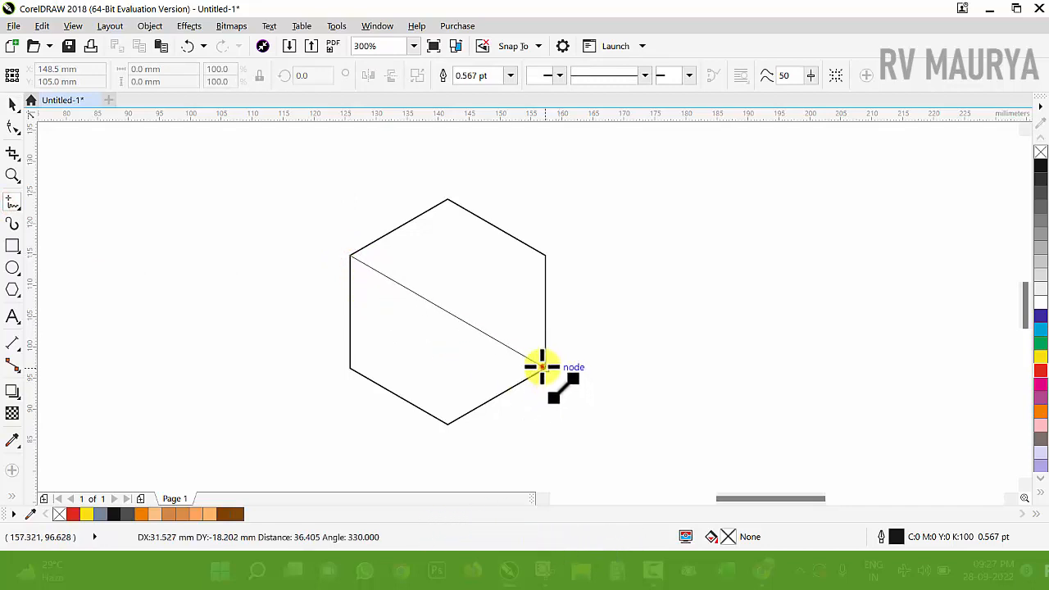
left_click(541, 367)
key("space")
left_click_drag(549, 371, 591, 409)
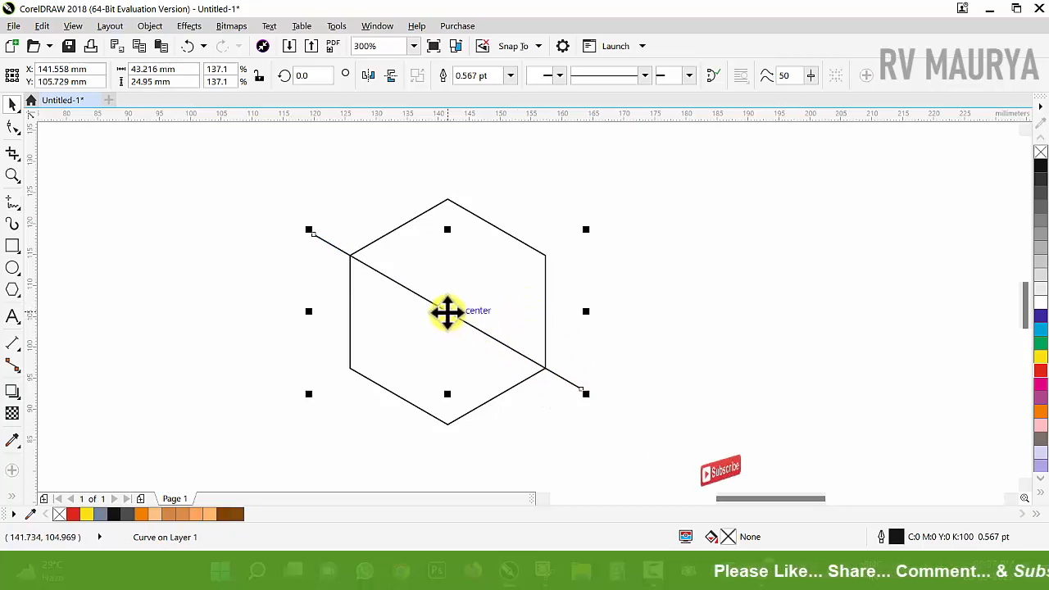
Rotate a copy of the diagonal line by 240° about its centre so it crosses the hexagon's other two side corners.
left_click(446, 310)
left_click_drag(591, 392, 329, 377)
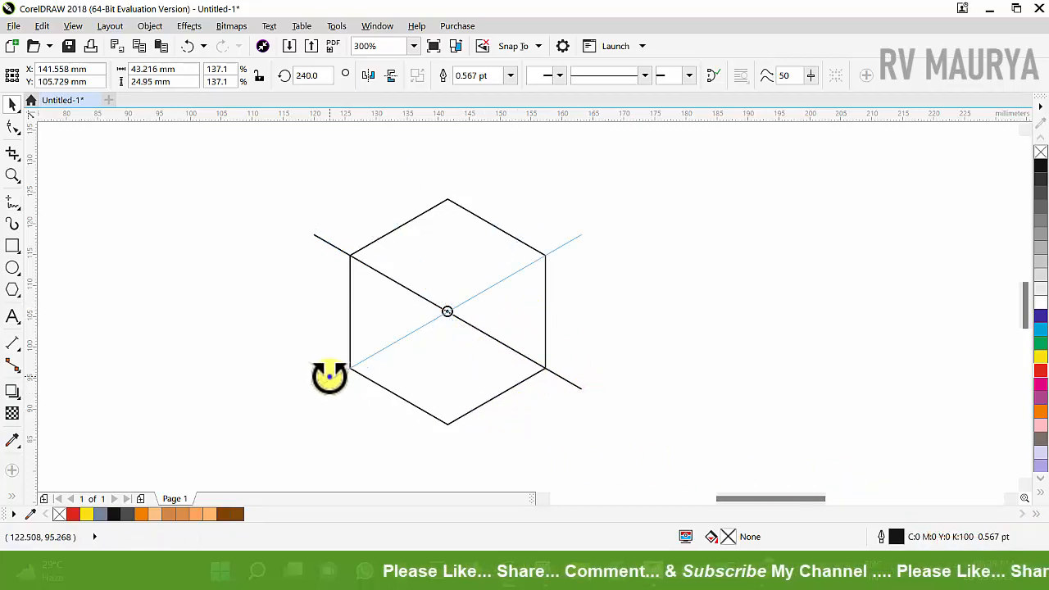
left_click_drag(329, 378, 329, 379)
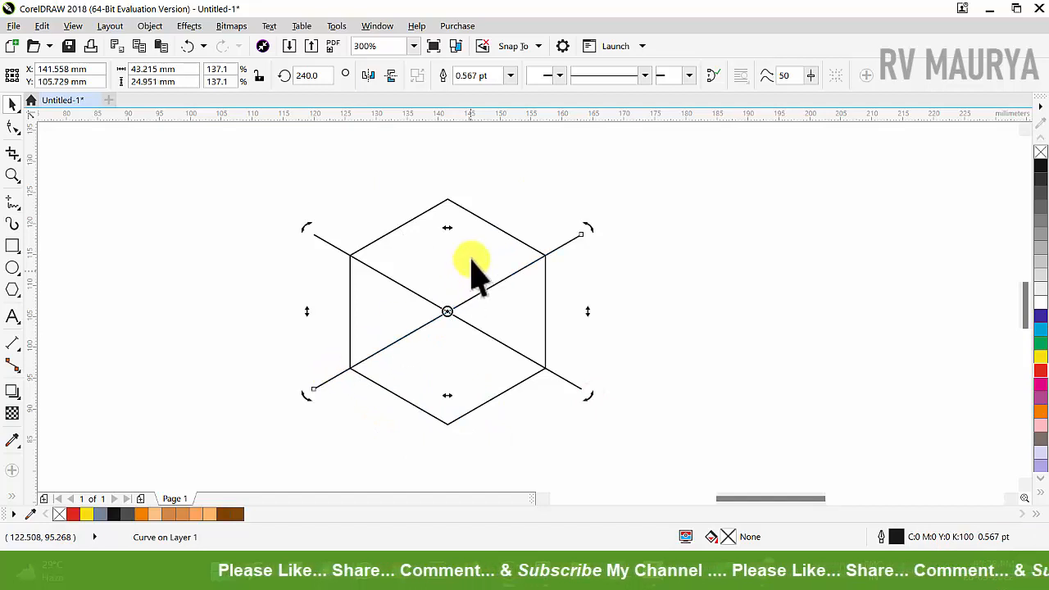
Draw a vertical line through the hexagon's top and bottom corners and stretch it from its centre to about 53.5 mm long.
key("F5")
left_click(447, 198)
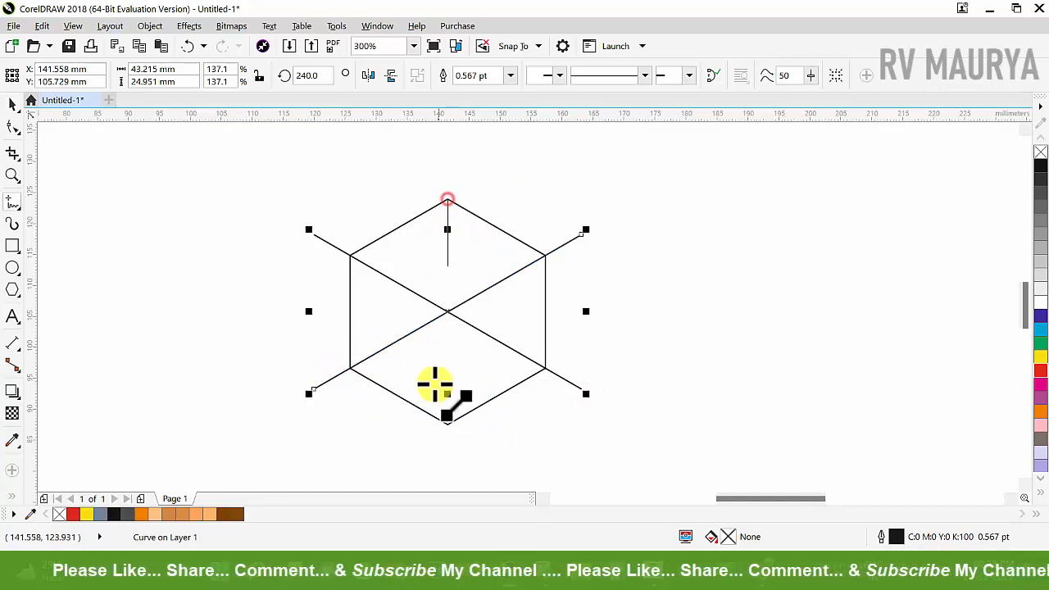
left_click(446, 424)
key("space")
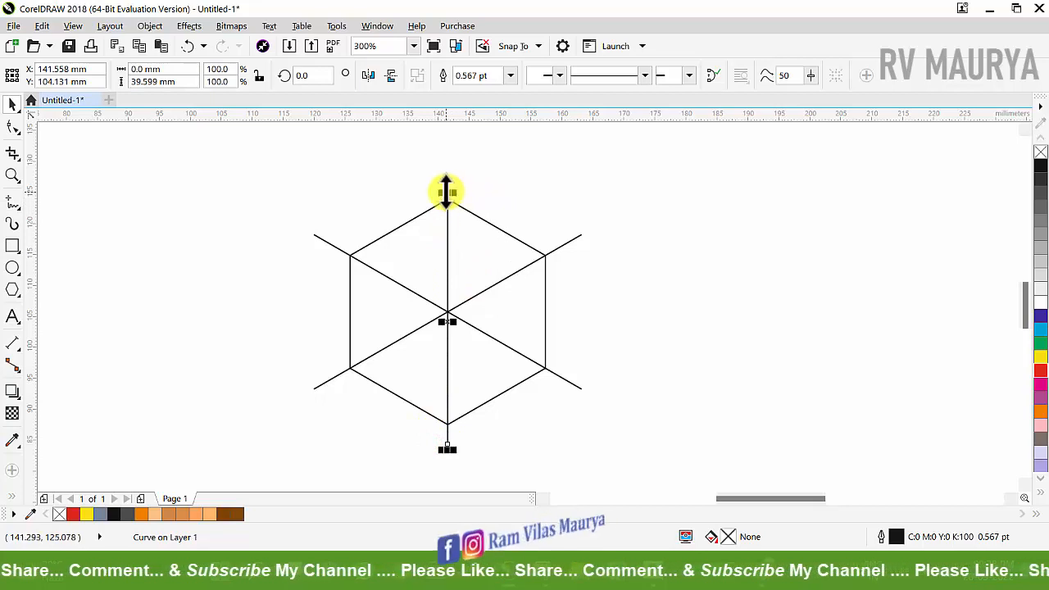
left_click_drag(446, 193, 446, 150)
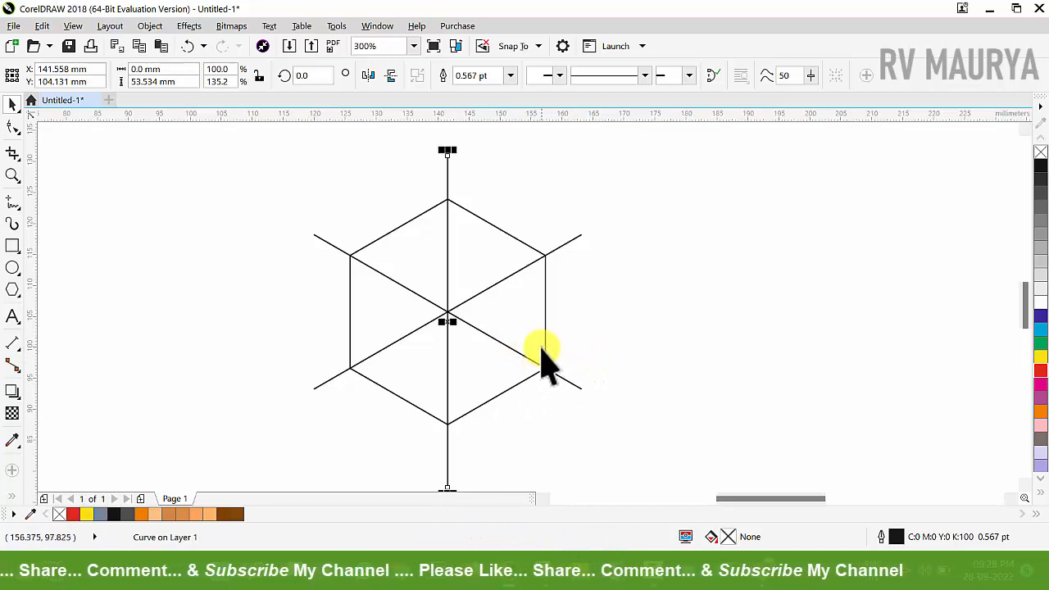
Smart Fill the hexagon's lower-left and left triangles with the blue-grey colour.
left_click(10, 493)
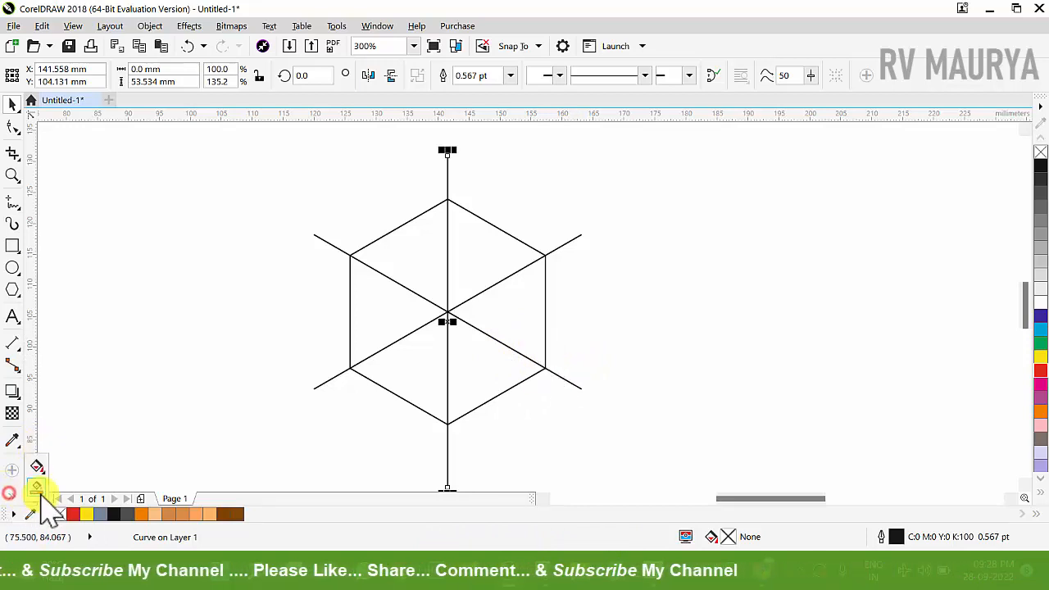
left_click(36, 488)
left_click(422, 373)
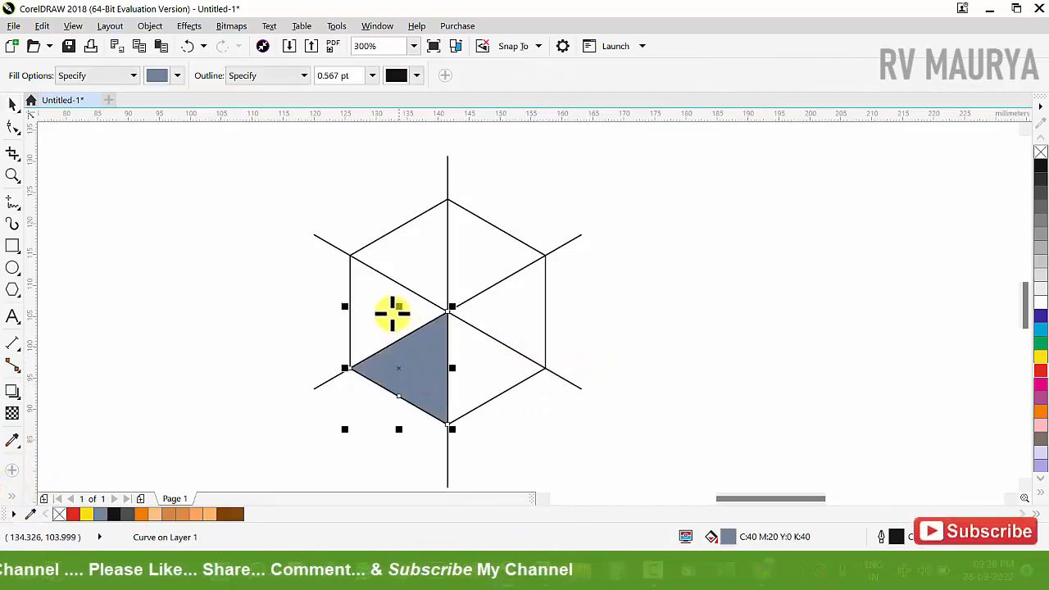
left_click(388, 311)
key("space")
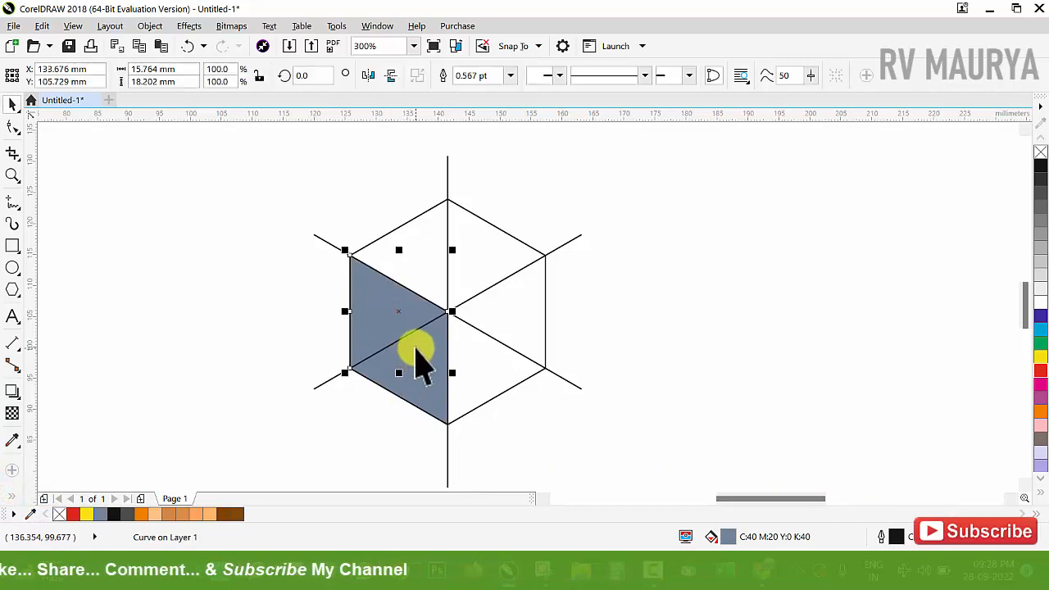
Weld the two filled triangles into one face and mirror a copy of it onto the hexagon's right half.
left_click(418, 356, "shift")
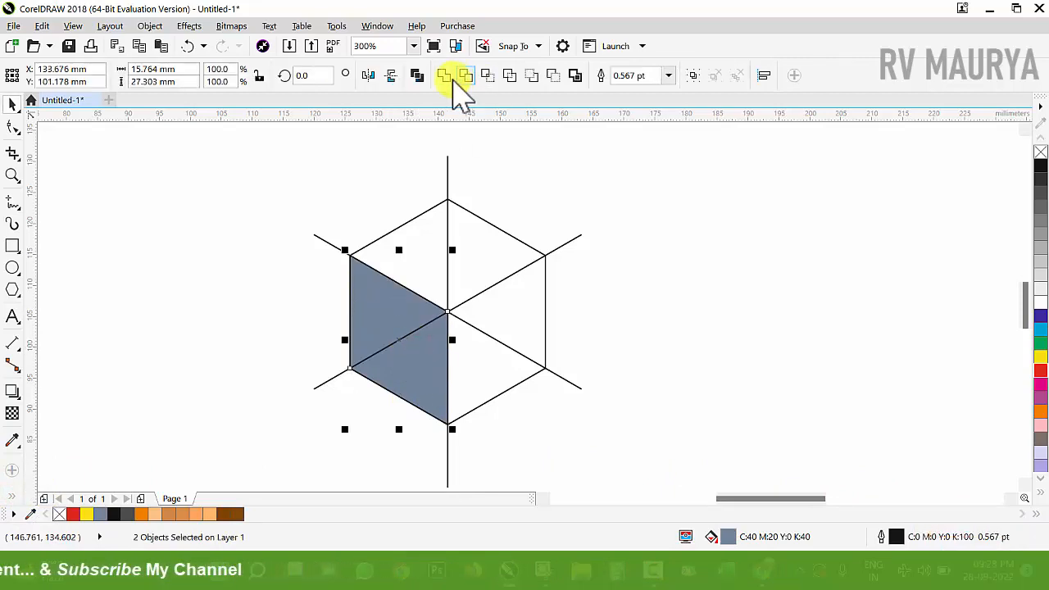
left_click(443, 77)
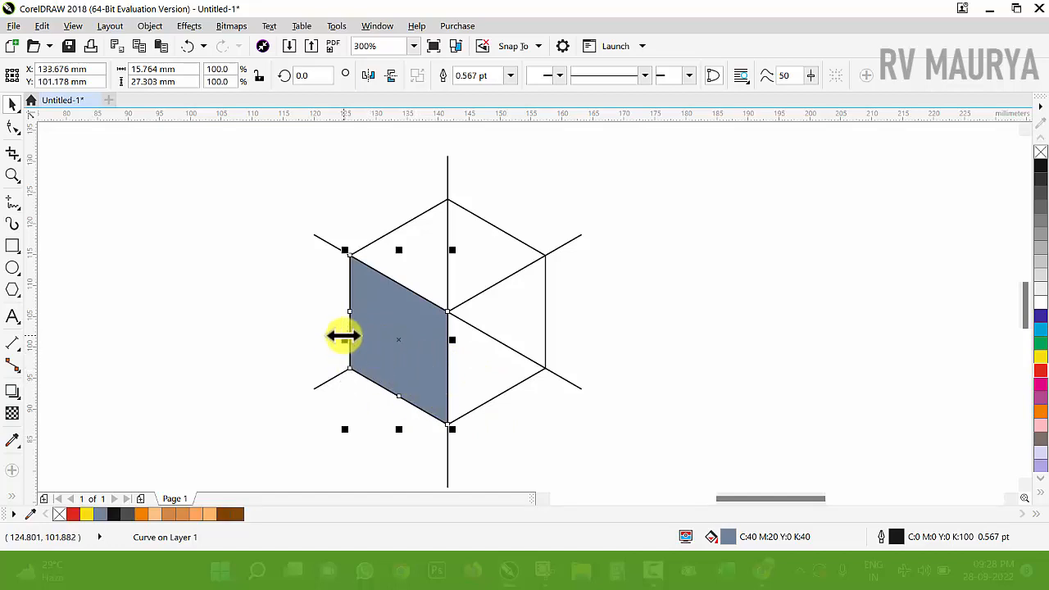
left_click_drag(344, 334, 485, 344)
right_click(480, 343)
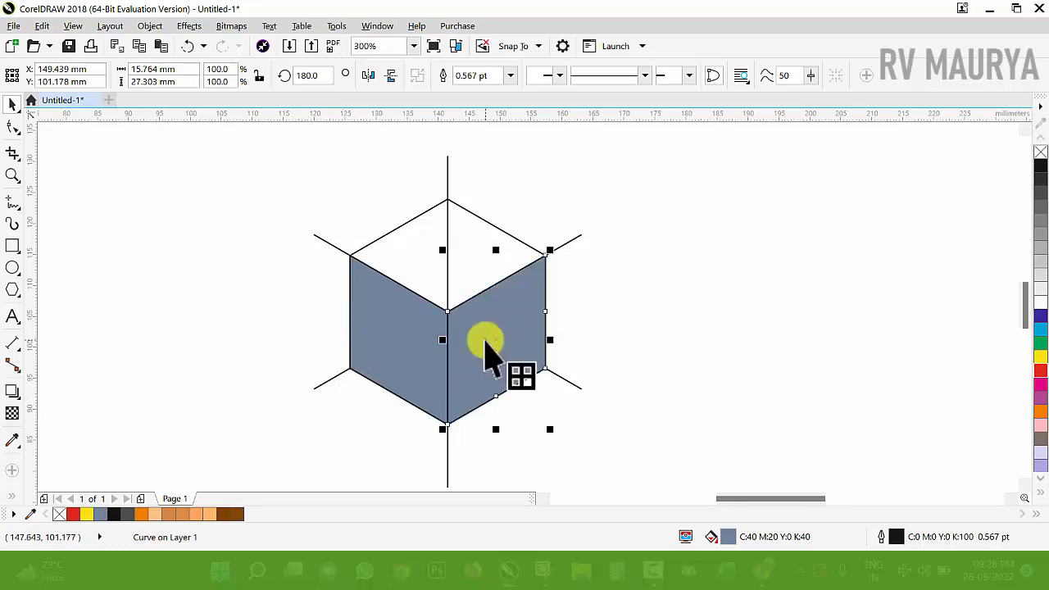
Delete the vertical construction line and Smart Fill the hexagon's upper rhombus with the blue-grey colour.
left_click(447, 168)
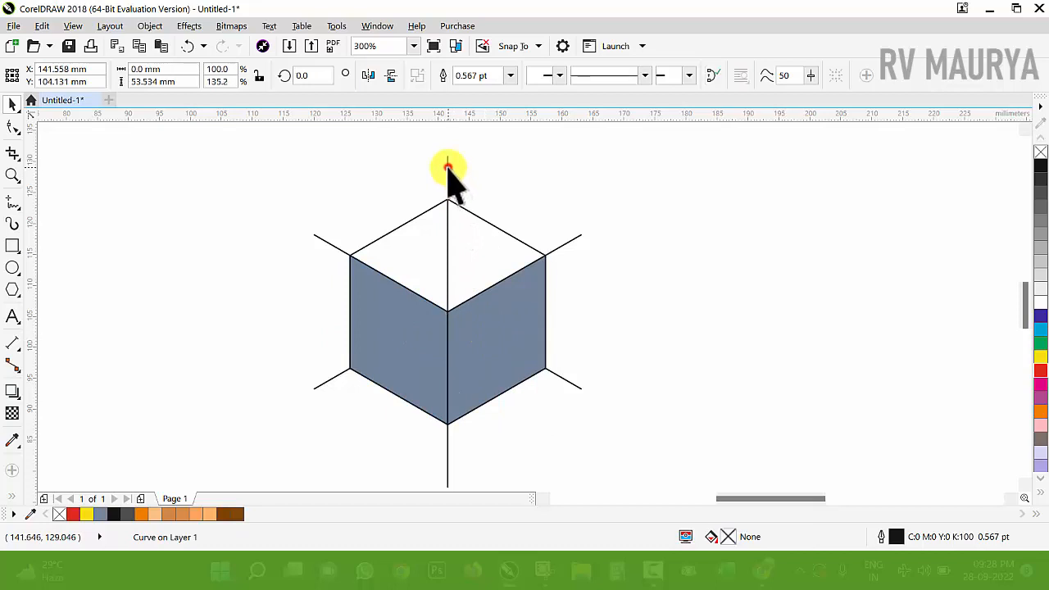
key("Delete")
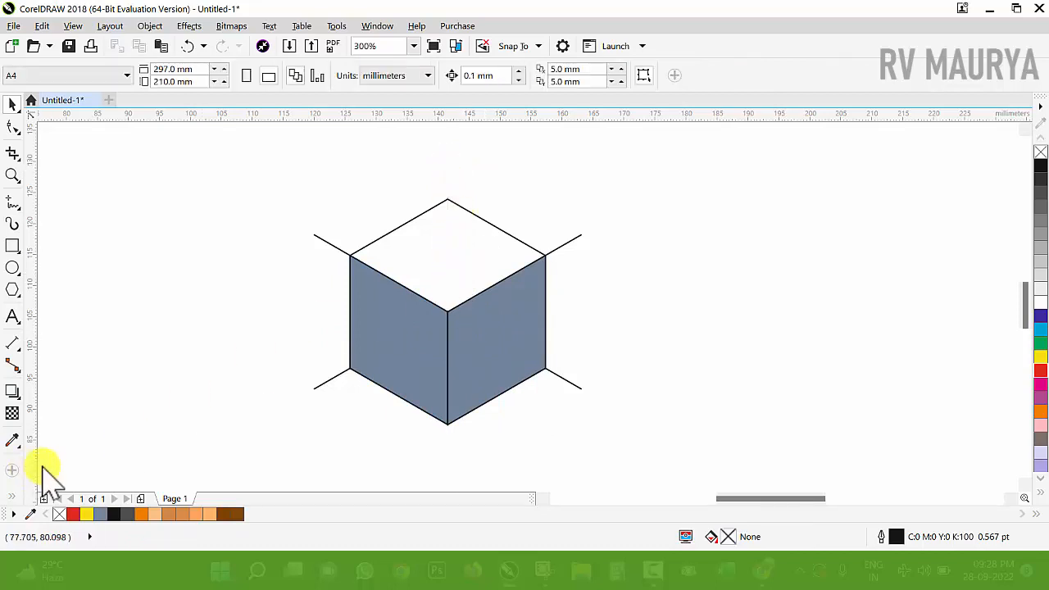
left_click(12, 491)
left_click(35, 467)
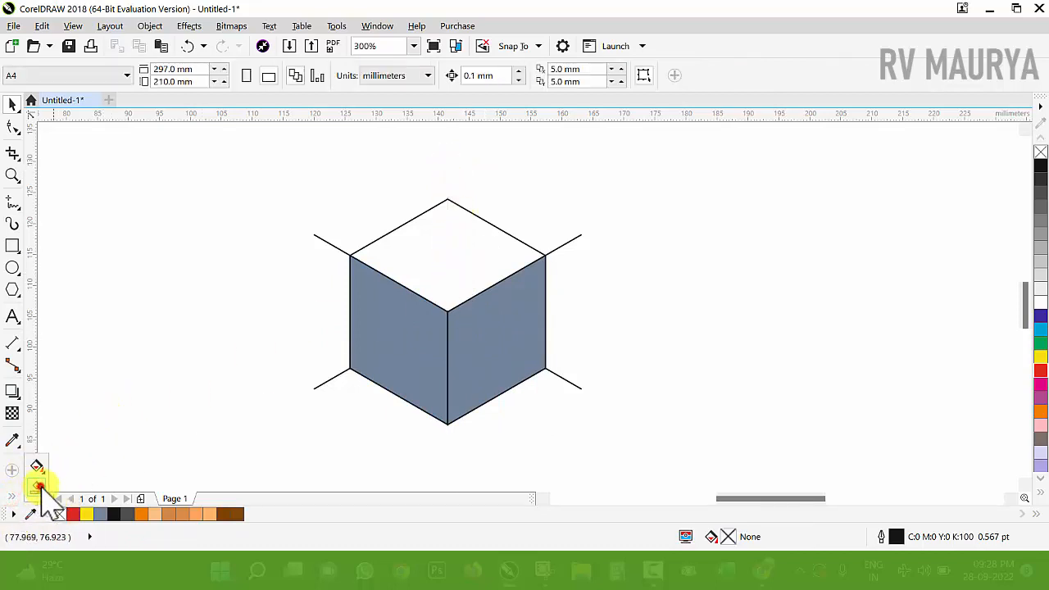
left_click(473, 228)
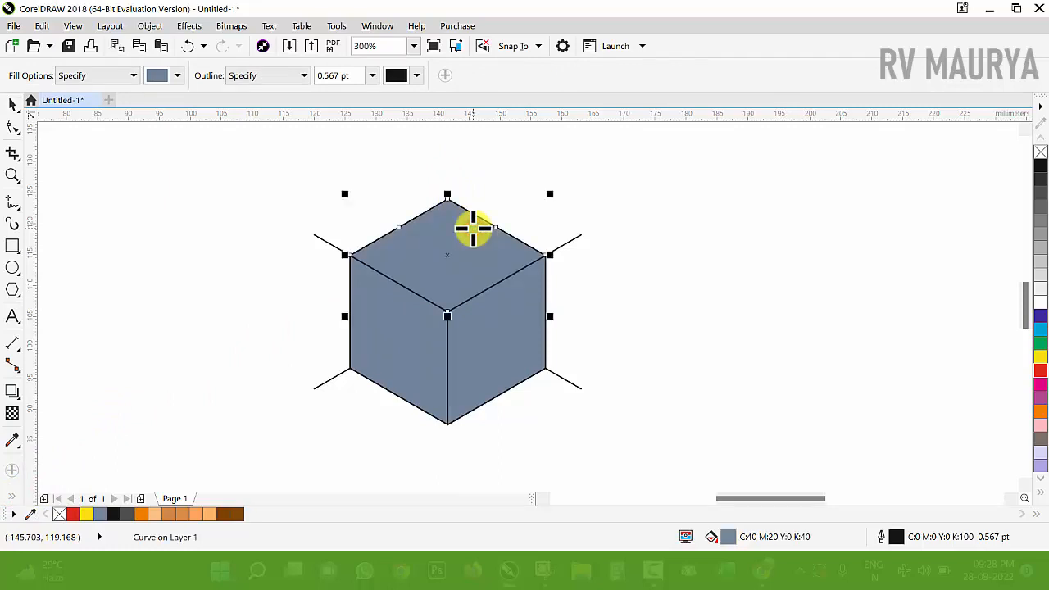
key("space")
Move the three filled cube faces to the right of the construction drawing, and delete the leftover hexagon and lines.
left_click(559, 321)
left_click(504, 340)
left_click(407, 342, "shift")
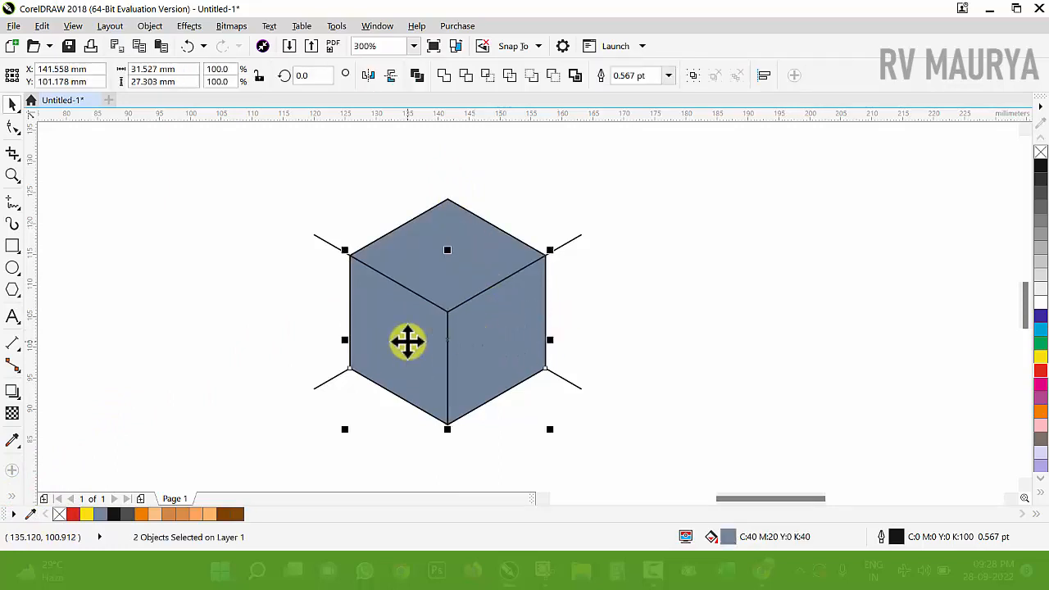
left_click(433, 264, "shift")
left_click_drag(423, 262, 766, 262)
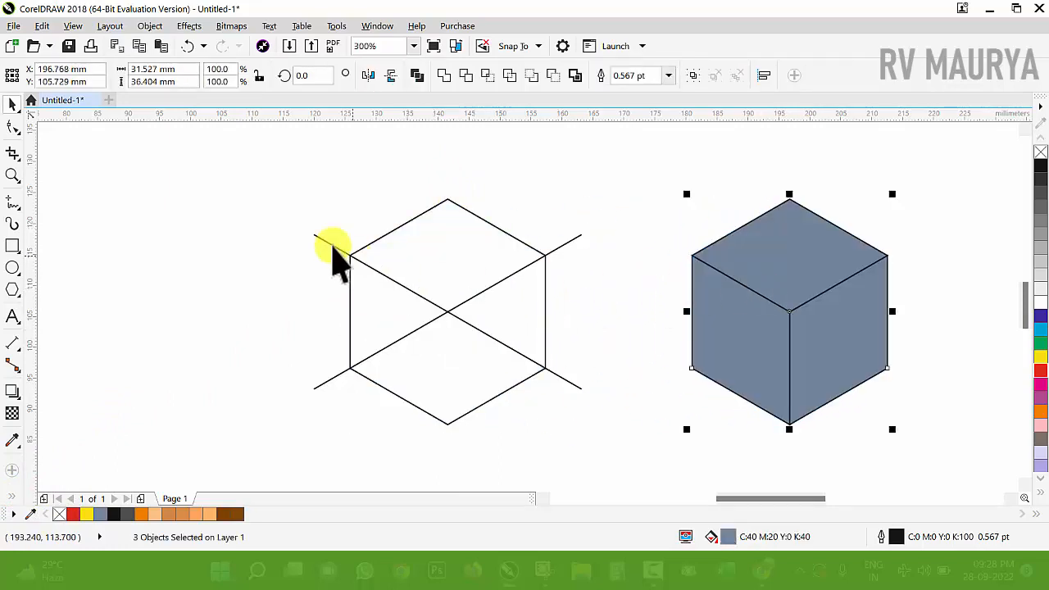
left_click_drag(245, 183, 668, 488)
key("Delete")
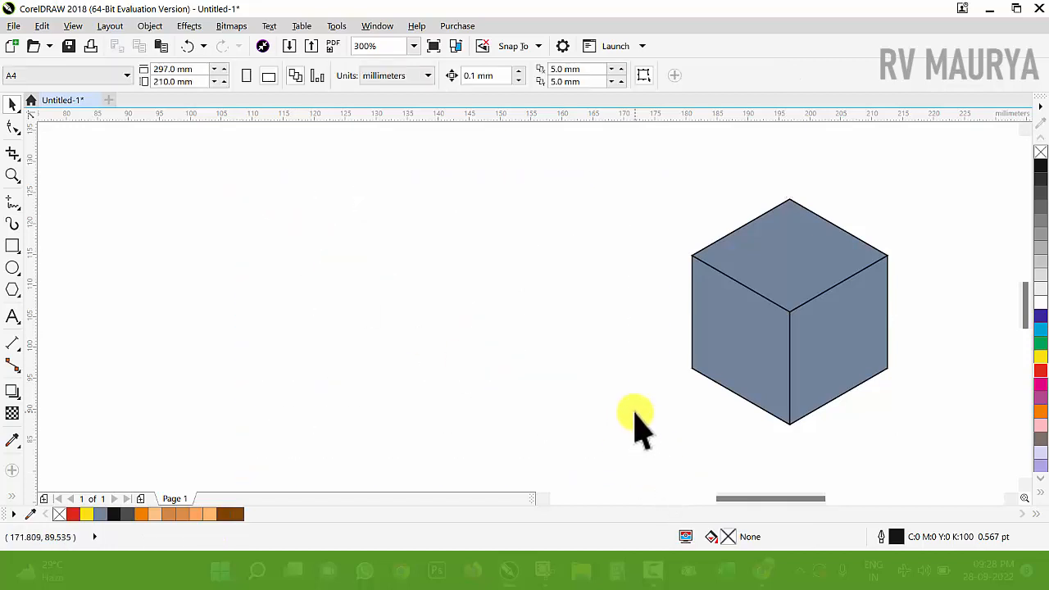
Move the whole three-face cube back toward the middle of the page.
left_click_drag(648, 182, 966, 473)
left_click_drag(834, 331, 604, 387)
left_click(704, 385)
Weld the cube's left and right faces into a single shape.
left_click(571, 333)
left_click(487, 350, "shift")
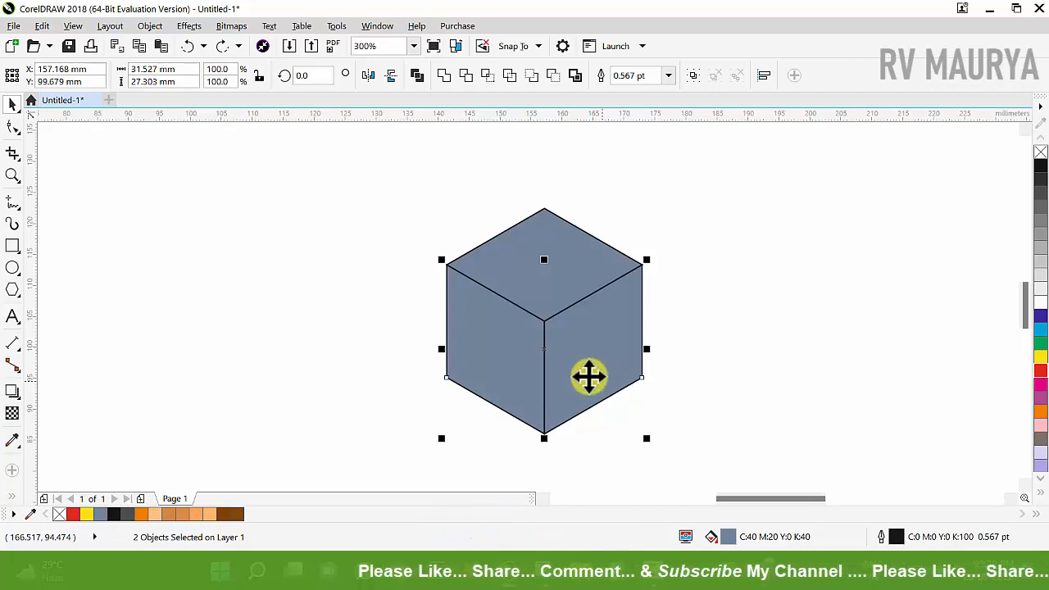
left_click_drag(565, 347, 569, 381)
key("ctrl+z")
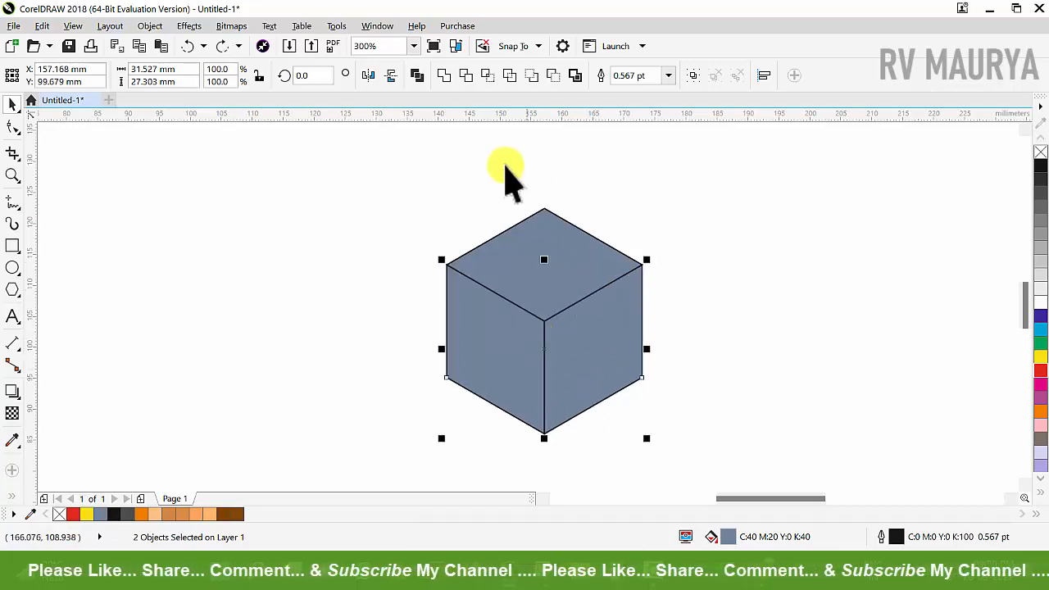
left_click(443, 74)
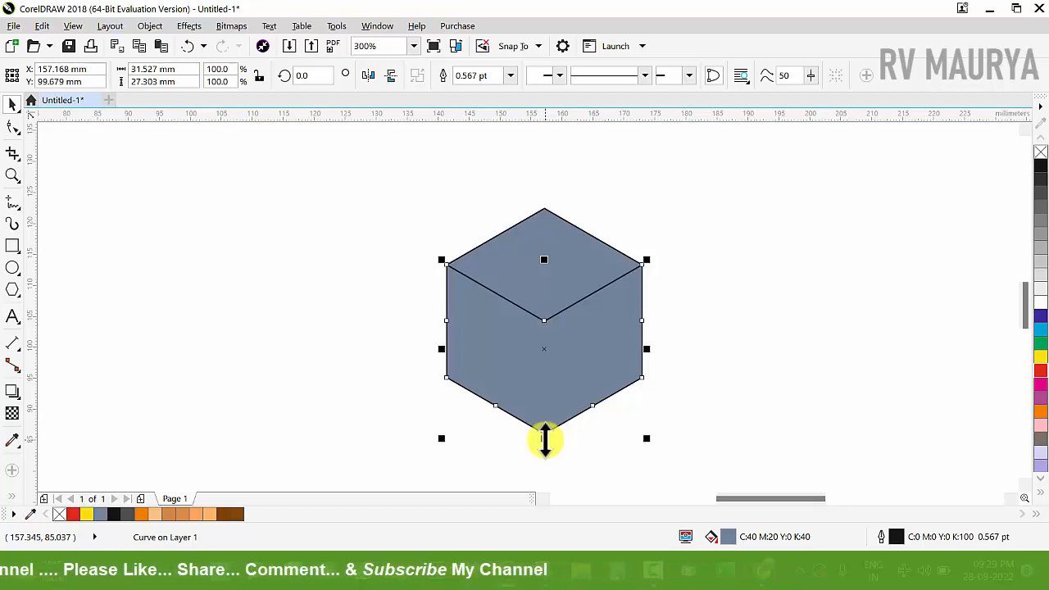
Mirror a copy of the welded shape upward above the cube's top face and fill the copy orange (C:0 M:60 Y:100 K:0).
left_click_drag(544, 438, 562, 265)
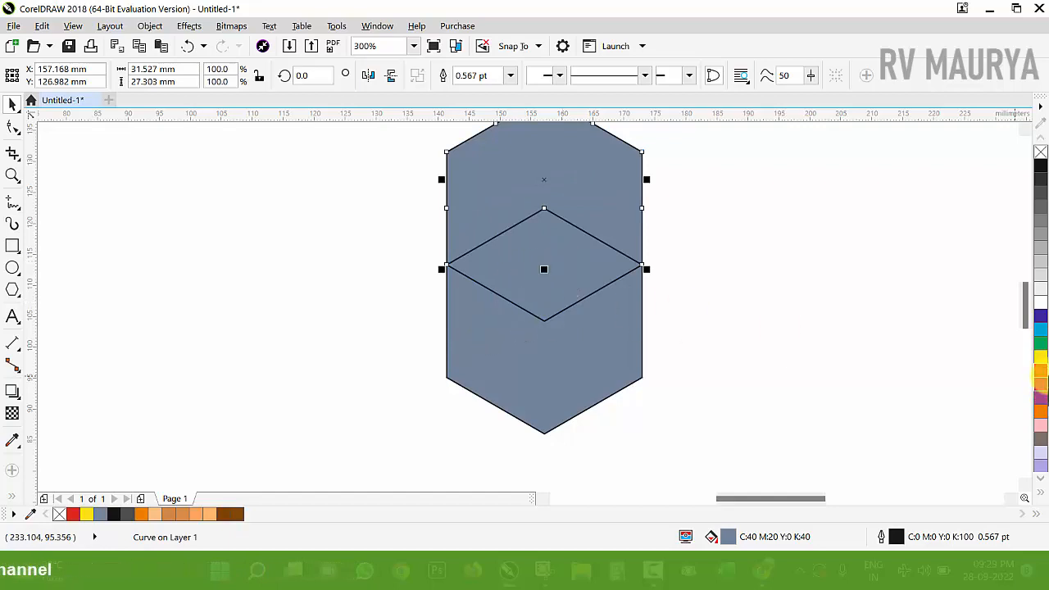
left_click(1035, 410)
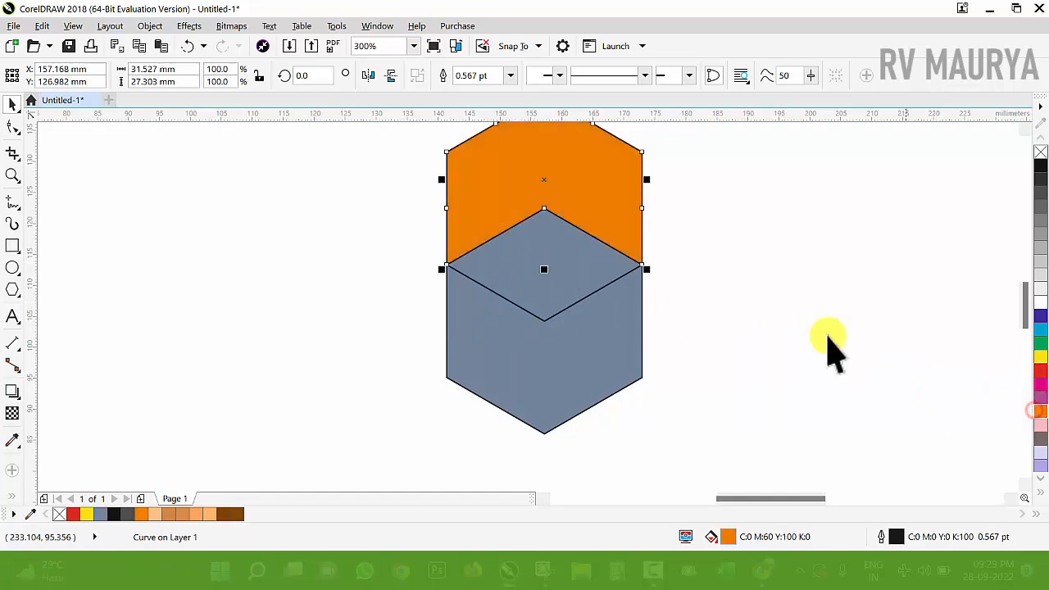
left_click(744, 278)
left_click(528, 170)
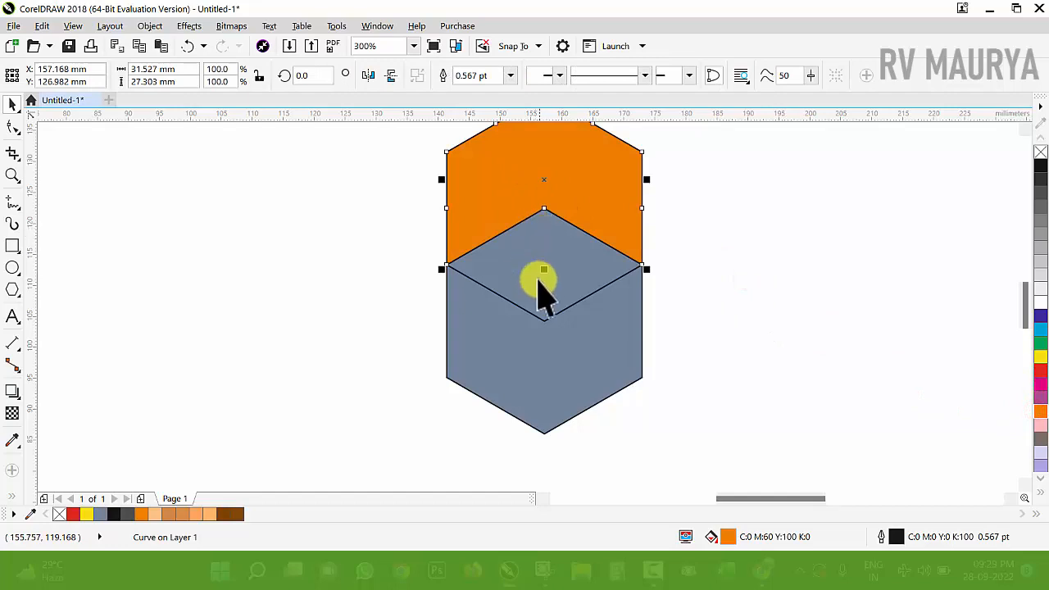
Flip the orange shape vertically and cut its V-shaped notch out of the cube's top face with Back Minus Front.
left_click(390, 75)
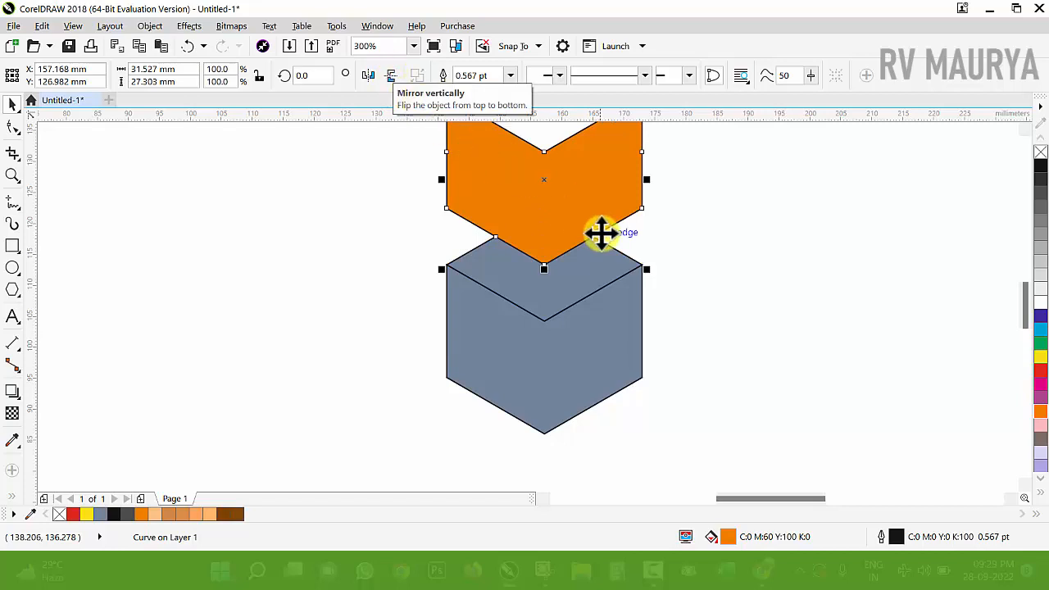
left_click(707, 260)
left_click_drag(578, 290, 727, 243)
key("ctrl+z")
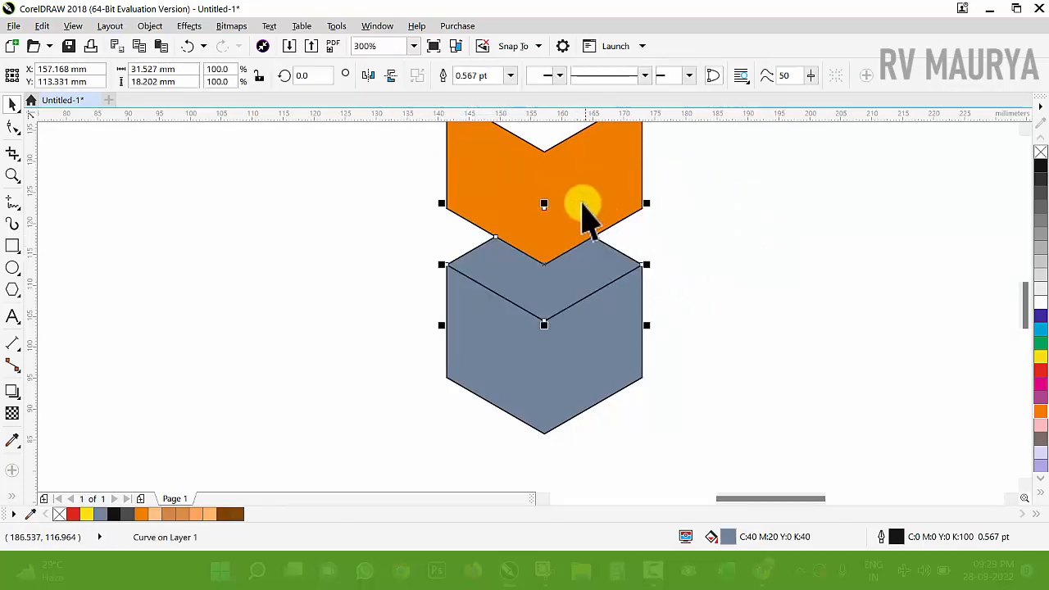
left_click(579, 215, "shift")
left_click_drag(578, 222, 719, 178)
key("ctrl+z")
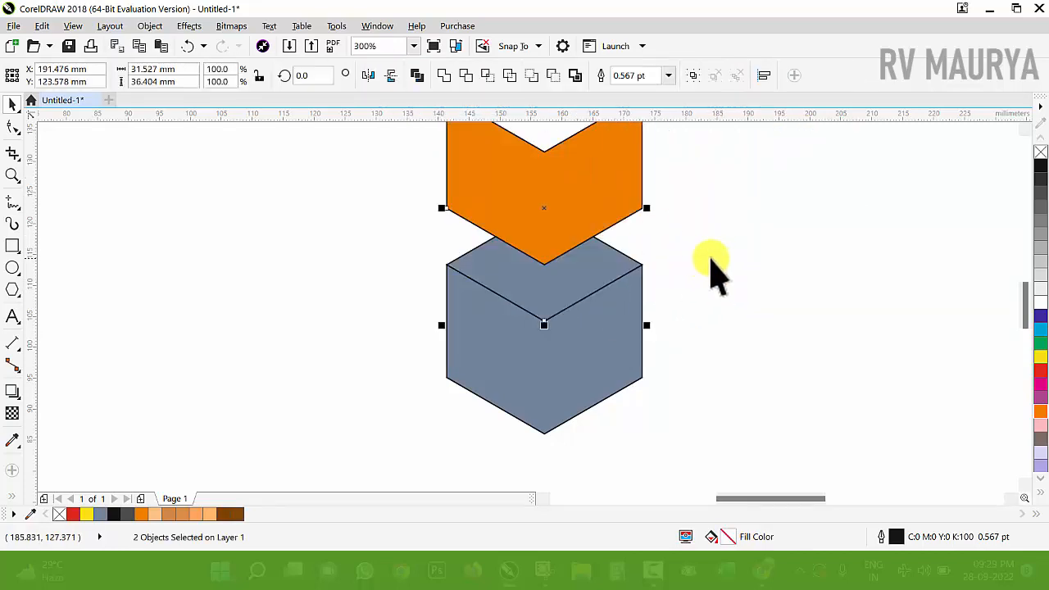
left_click(553, 77)
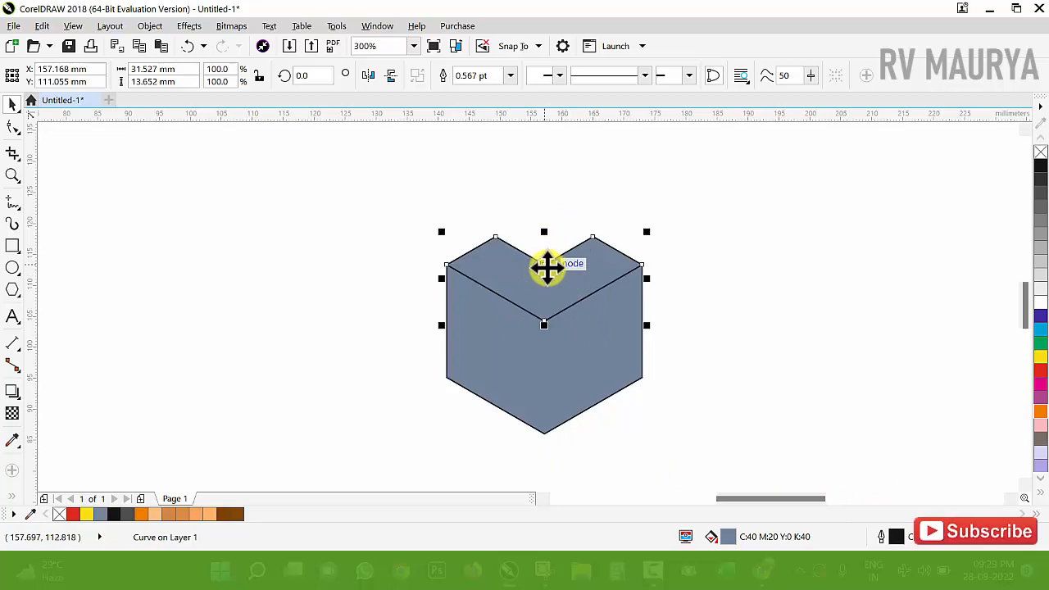
left_click(695, 322)
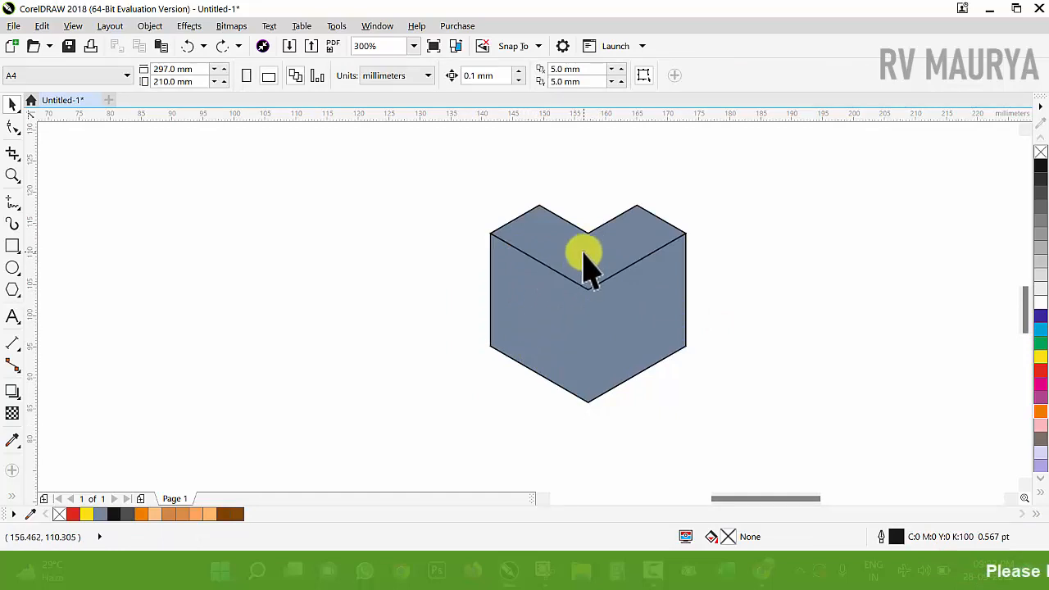
Place a copy of the notched top face over the cube's front, rotate it to 300 degrees, and mirror it horizontally and vertically.
left_click_drag(588, 269, 592, 320)
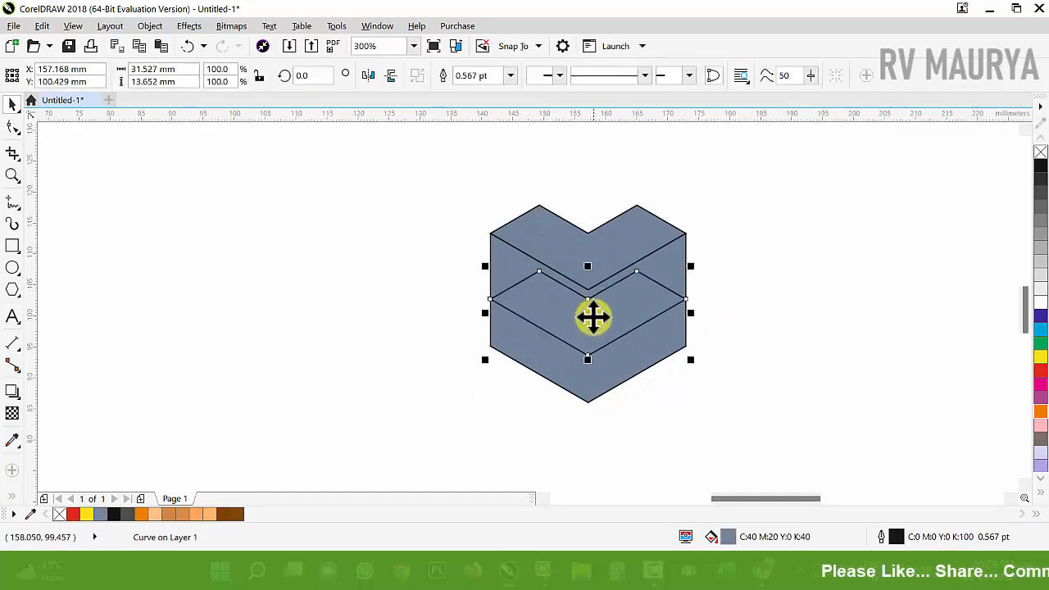
left_click(662, 286)
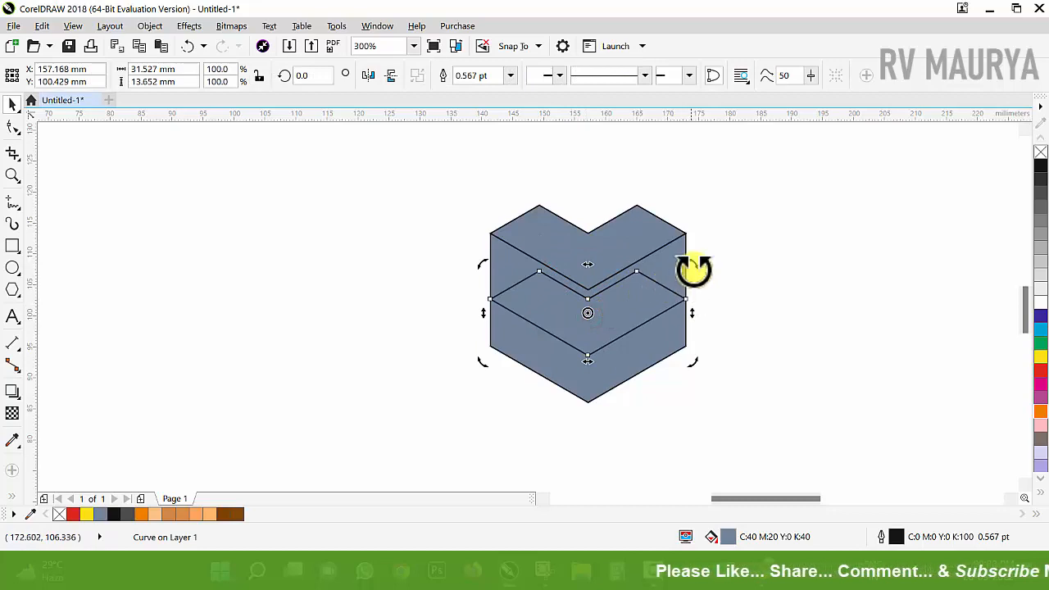
left_click_drag(697, 265, 661, 366)
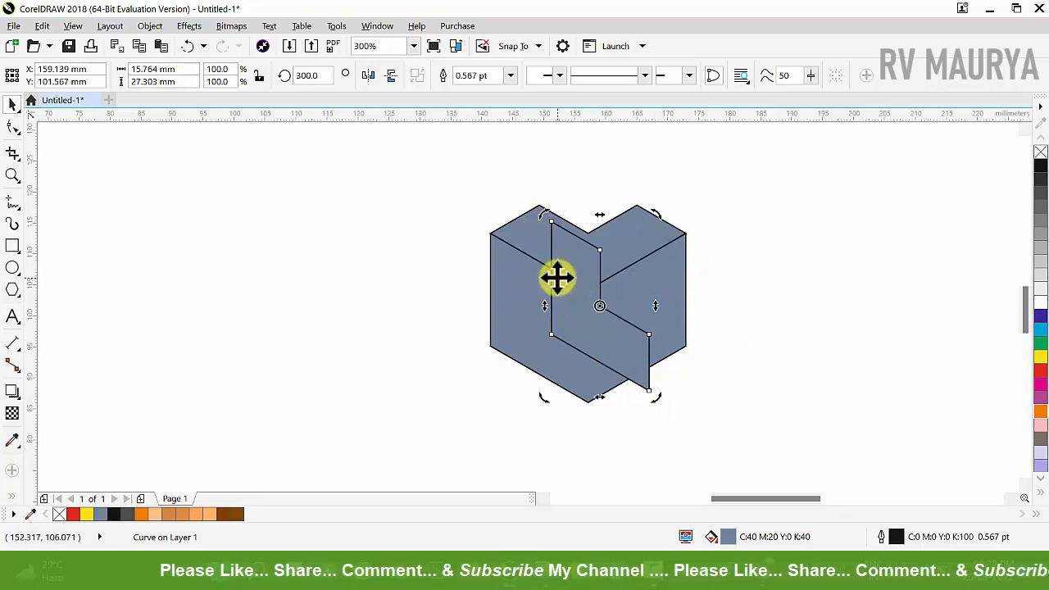
left_click(369, 75)
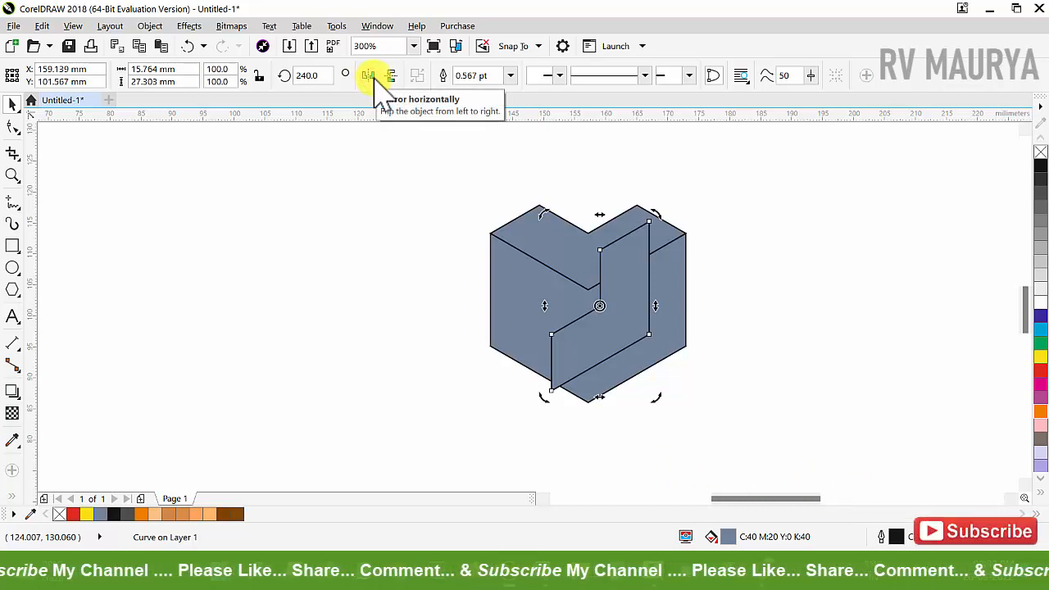
left_click(390, 75)
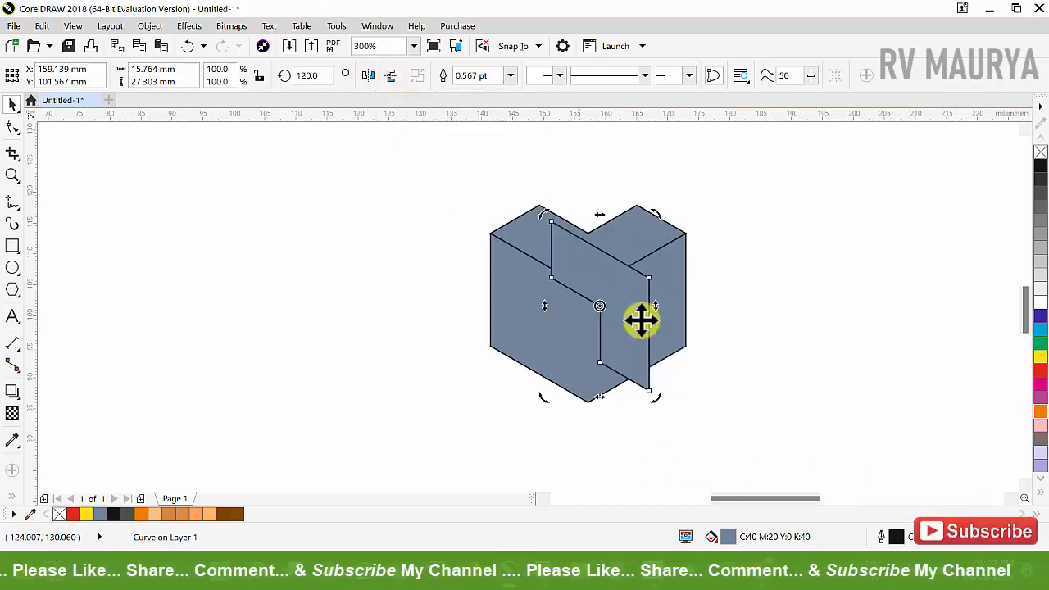
Align the rotated L-shaped copy to the left and bottom edges of the welded front shape.
left_click(730, 358)
left_click(612, 291)
left_click(510, 300, "shift")
left_click_drag(539, 292, 272, 320)
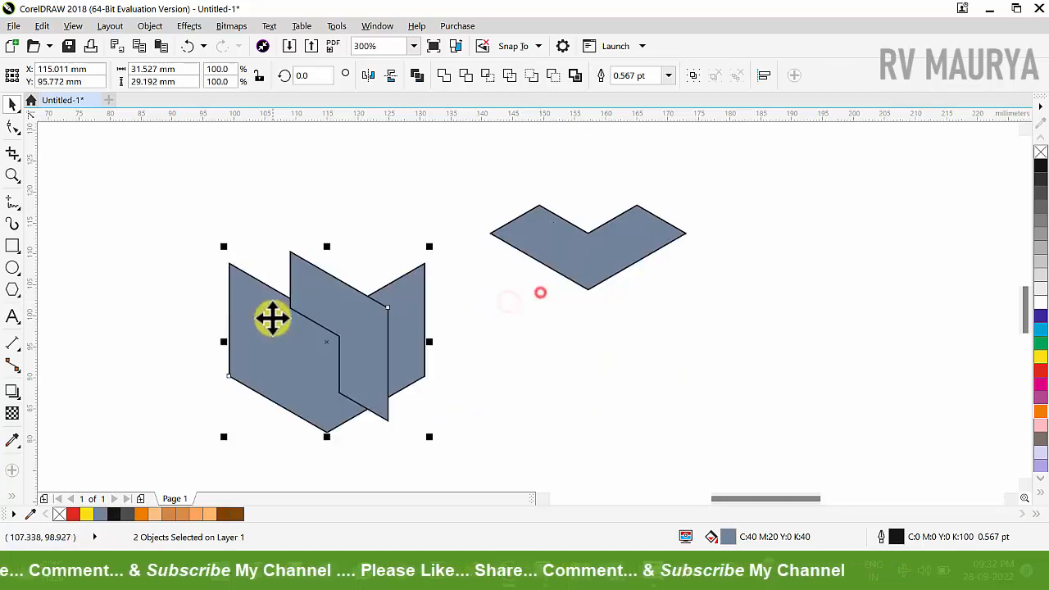
key("ctrl+z")
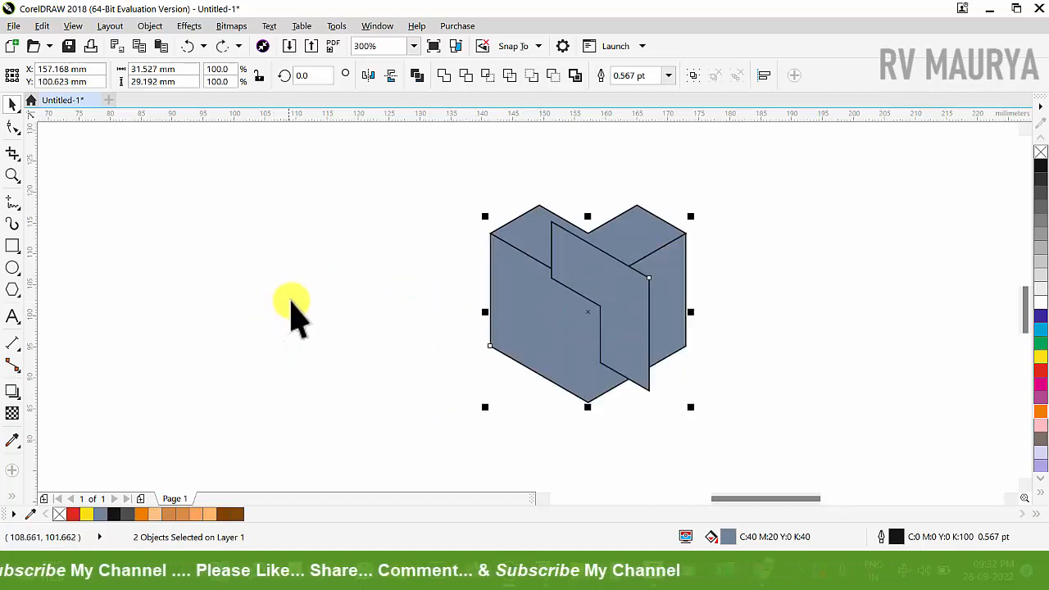
key("ctrl+shift+z")
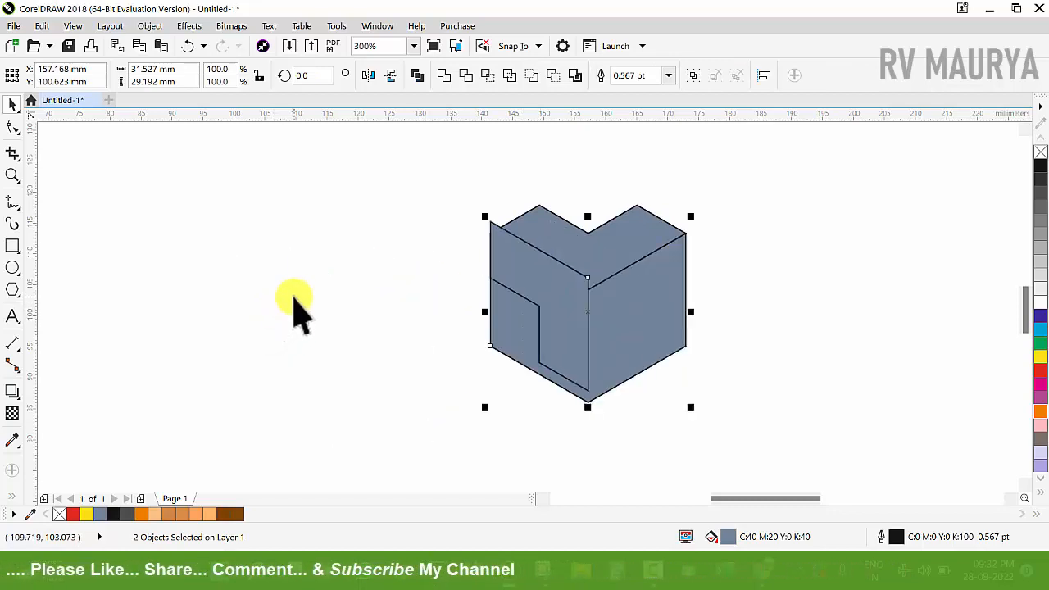
key("b")
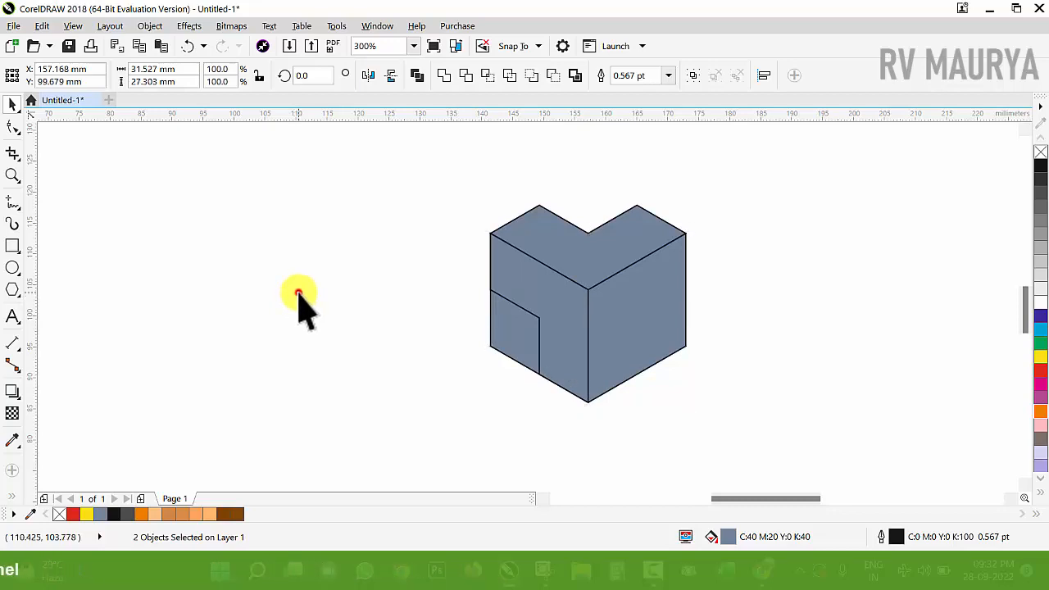
left_click(299, 293)
Mirror a copy of the L-shaped face horizontally onto the cube's right side.
left_click(509, 291)
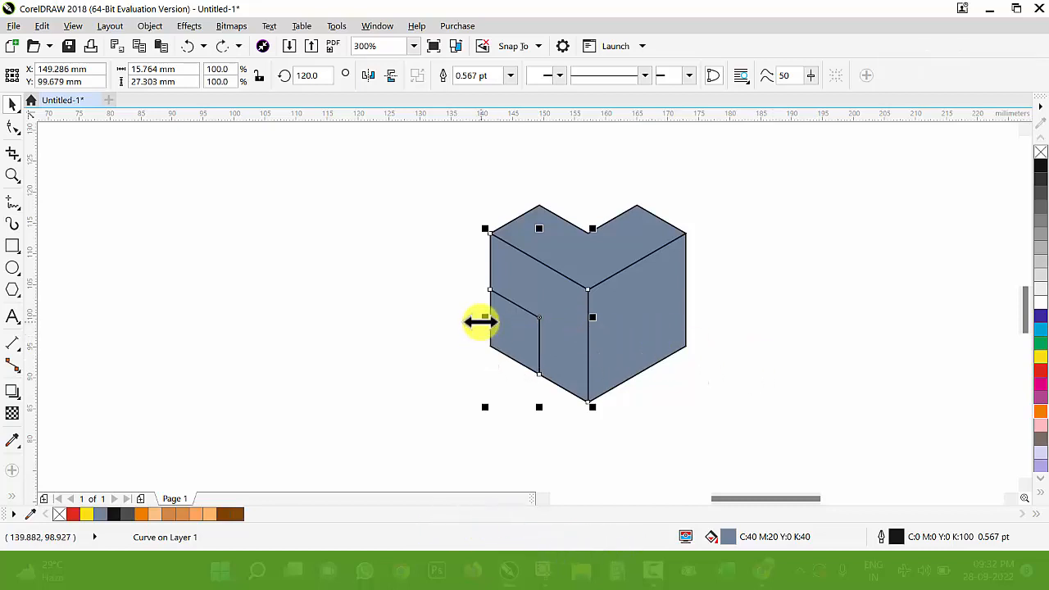
left_click_drag(481, 322, 593, 326)
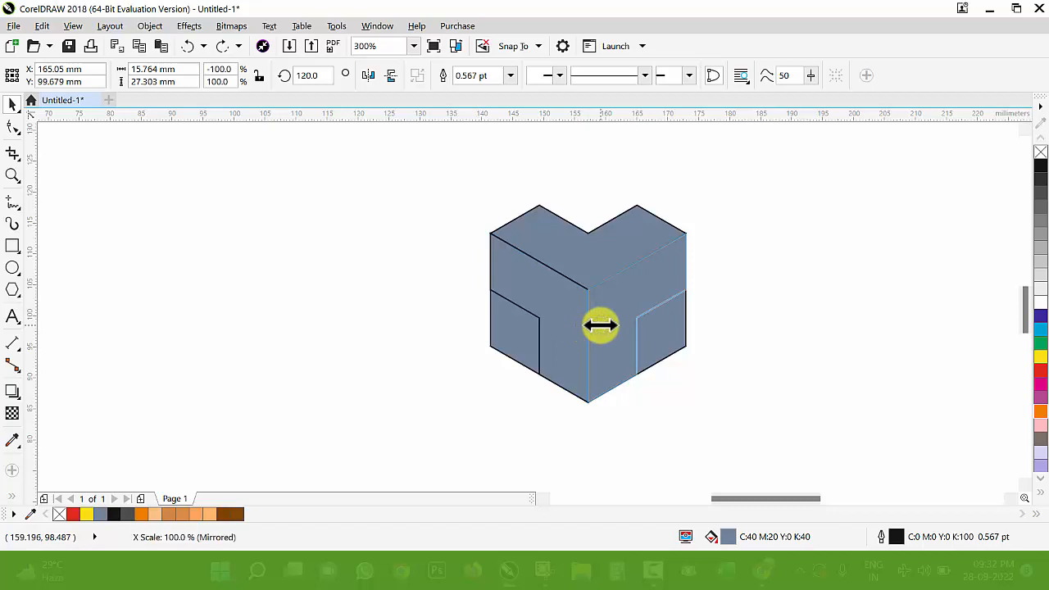
left_click_drag(602, 340, 604, 322)
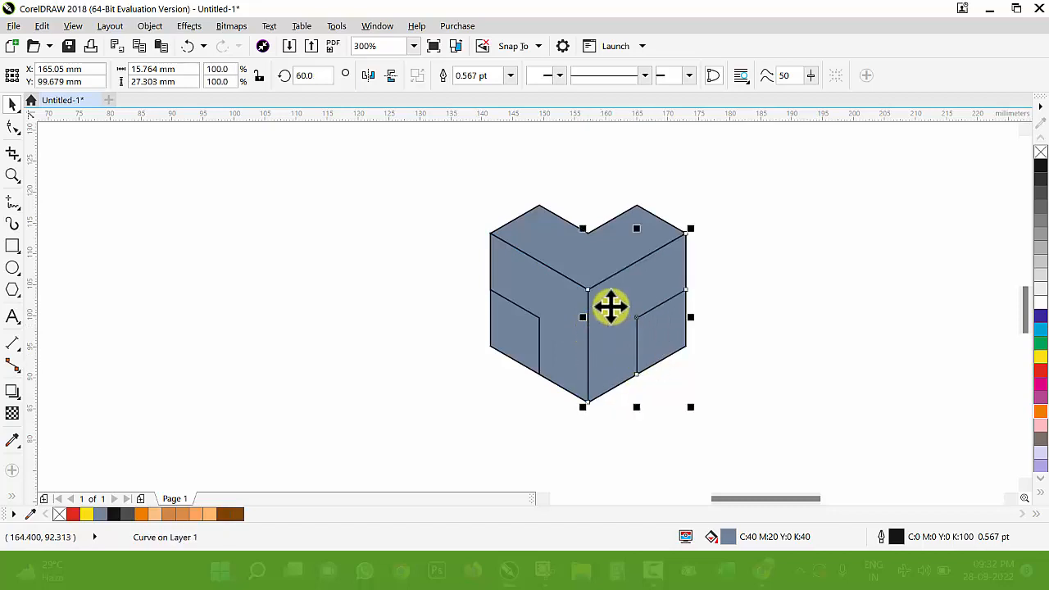
Move the top face and both L-shaped faces together to the left, and delete the leftover welded front shape.
left_click(571, 300, "shift")
left_click(583, 258, "shift")
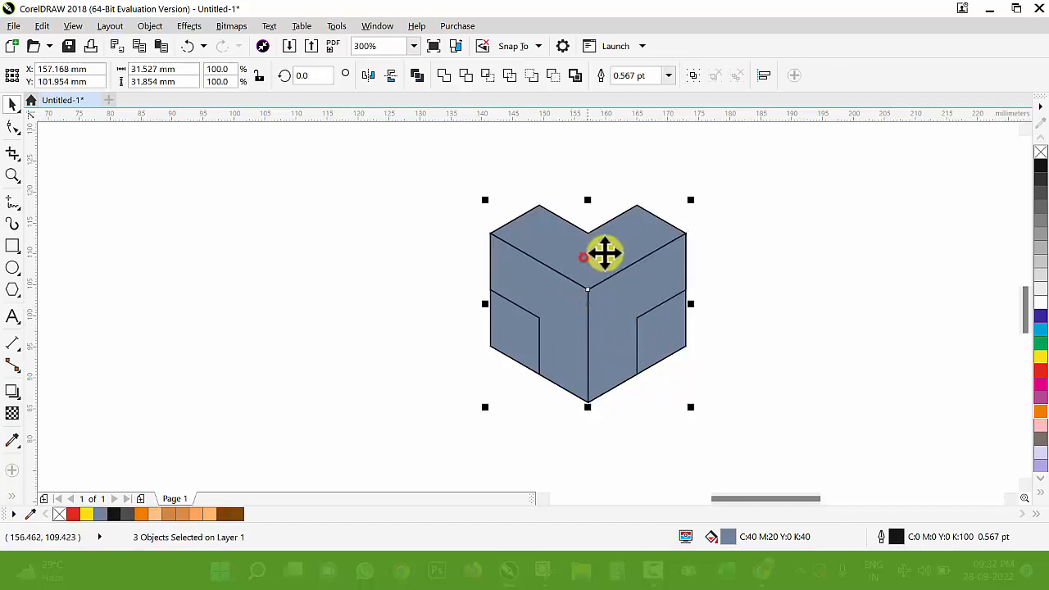
left_click_drag(639, 248, 398, 256)
left_click_drag(464, 201, 734, 446)
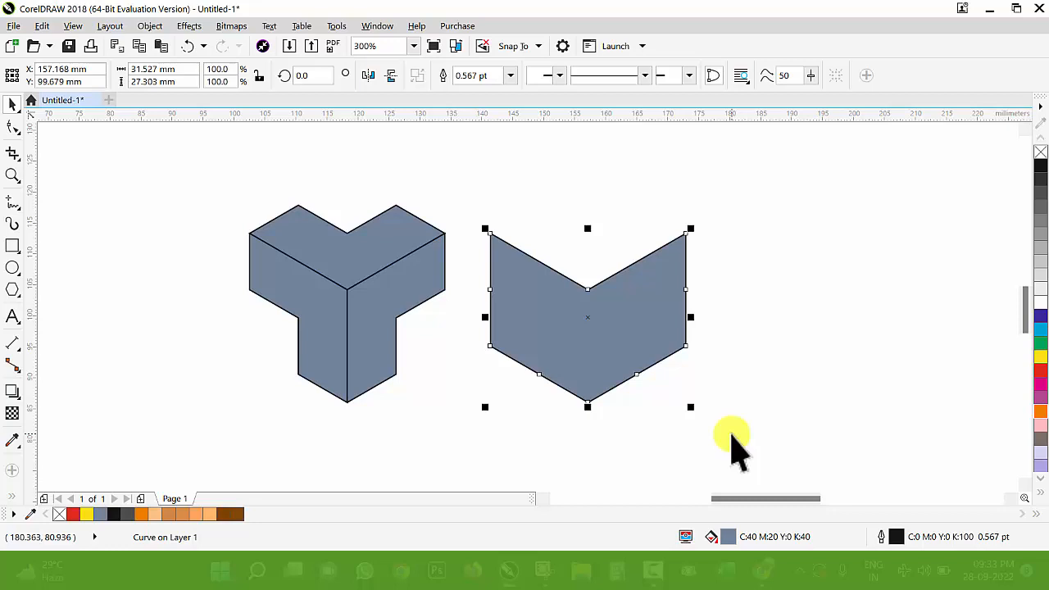
key("Delete")
Fill all three faces of the Y-shaped block with orange (C:0 M:60 Y:100 K:0).
left_click(394, 312)
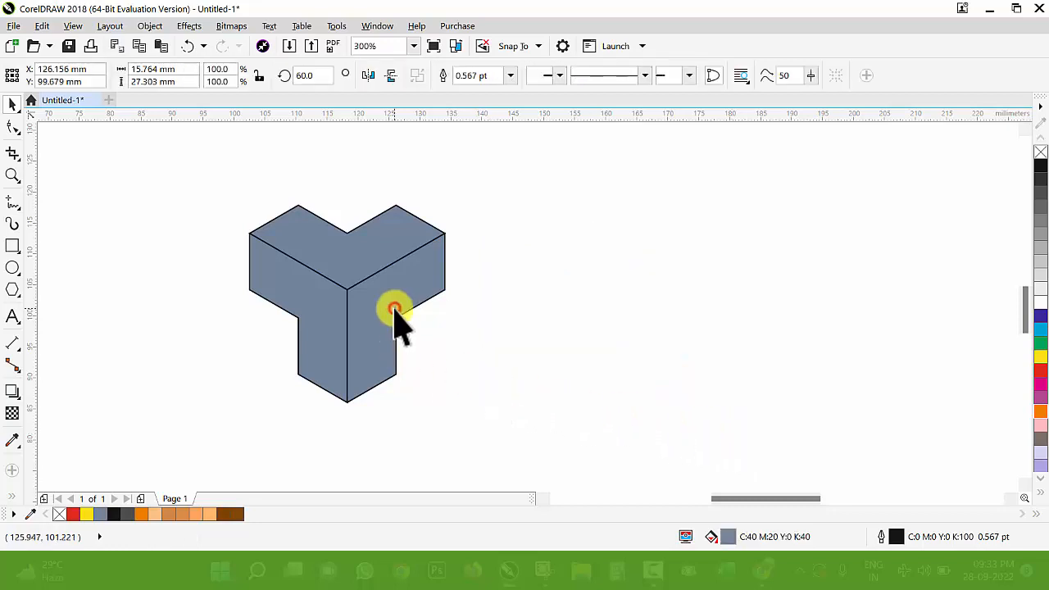
left_click(1040, 411)
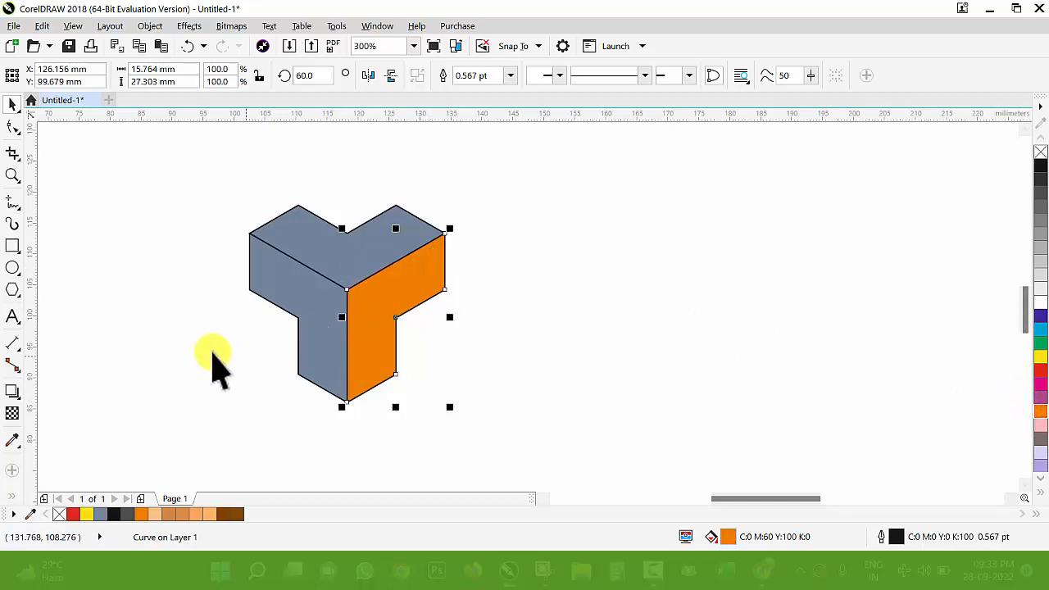
left_click(307, 304)
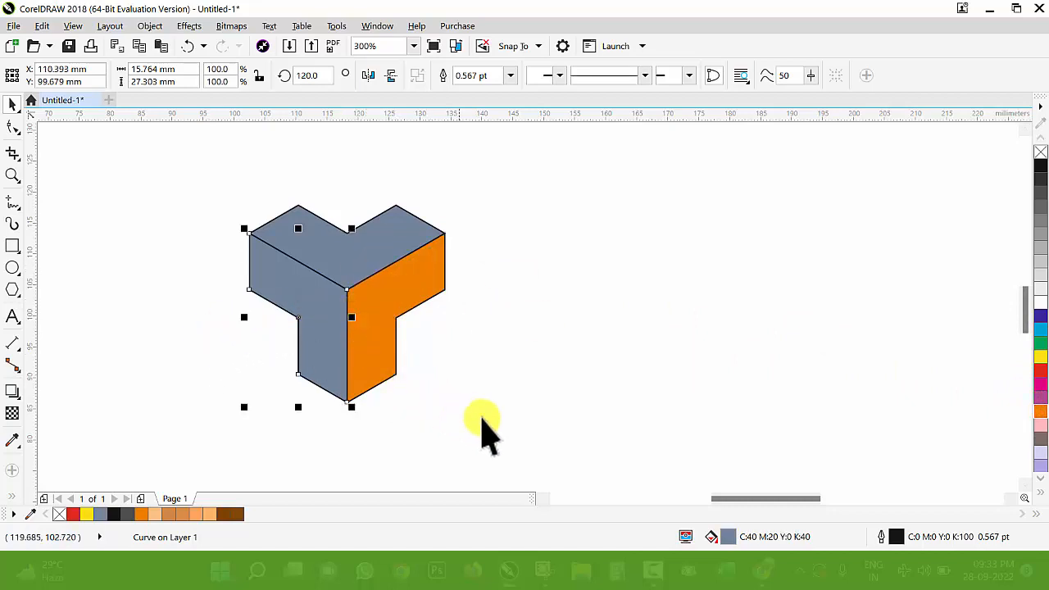
left_click_drag(560, 429, 143, 172)
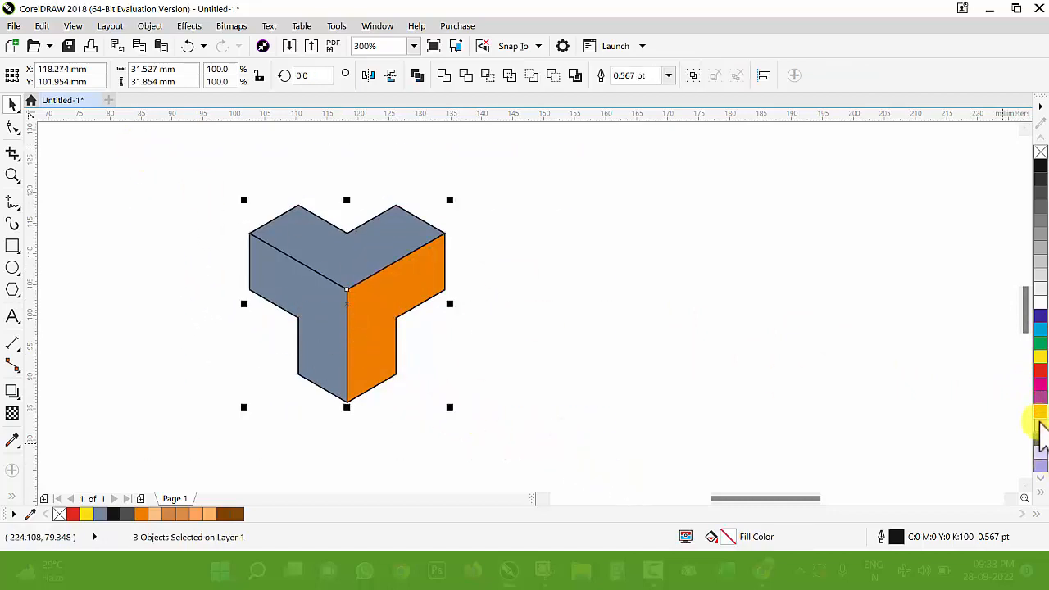
left_click(1040, 412)
left_click(628, 330)
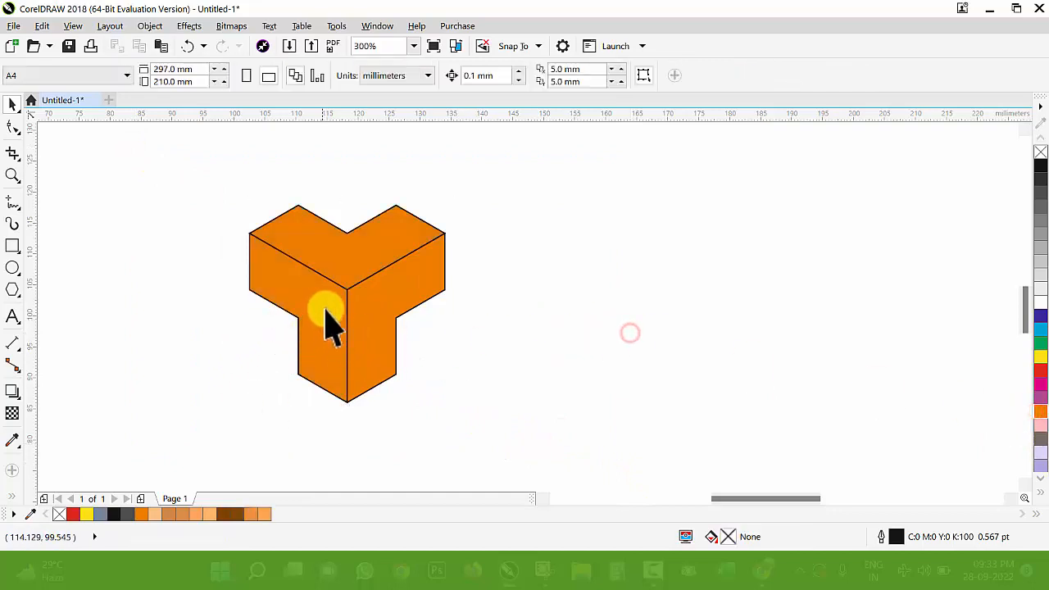
Fill the left L-shaped face with light orange (C:0 M:44 Y:69 K:0).
left_click_drag(322, 310, 264, 311)
key("ctrl+z")
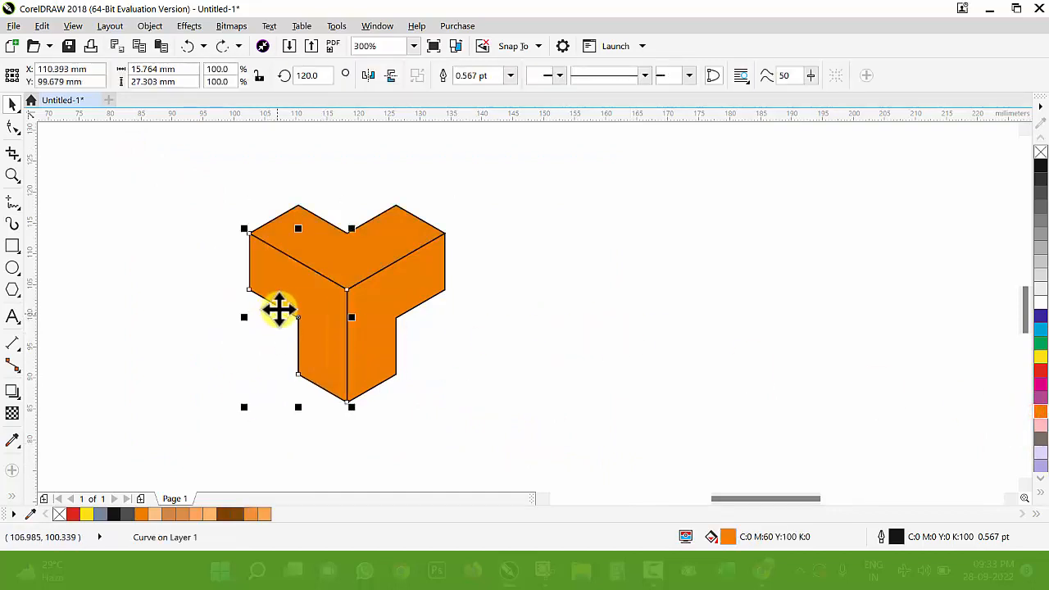
key("g")
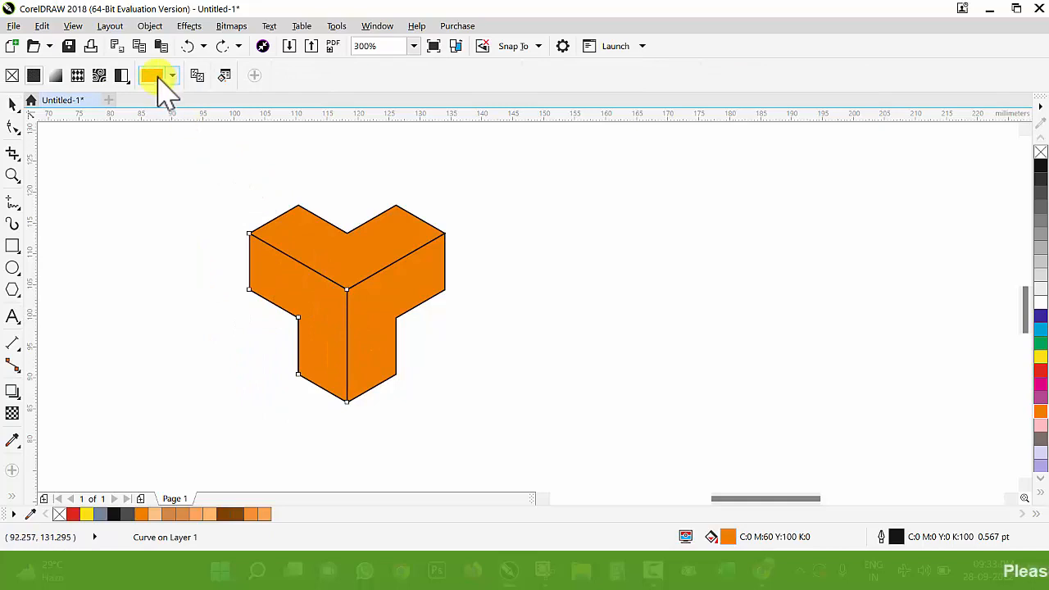
left_click(152, 75)
mouse_move(250, 232)
left_mouse_down()
mouse_move(269, 219)
mouse_move(264, 191)
mouse_move(223, 159)
left_mouse_up()
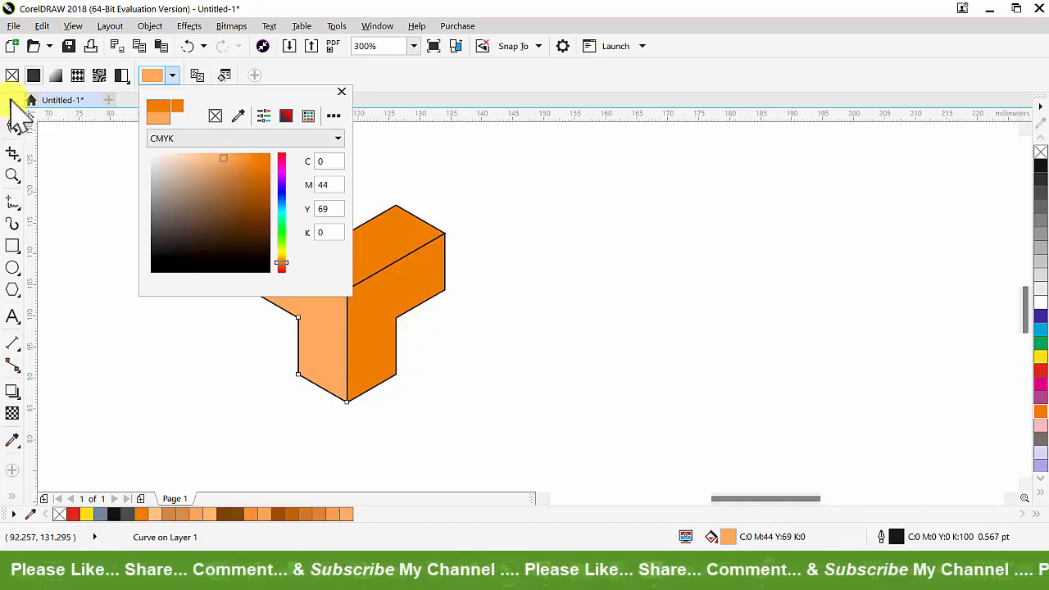
left_click(12, 102)
Fill the block's notched top face with dark brown (C:11 M:66 Y:100 K:52).
left_click(304, 241)
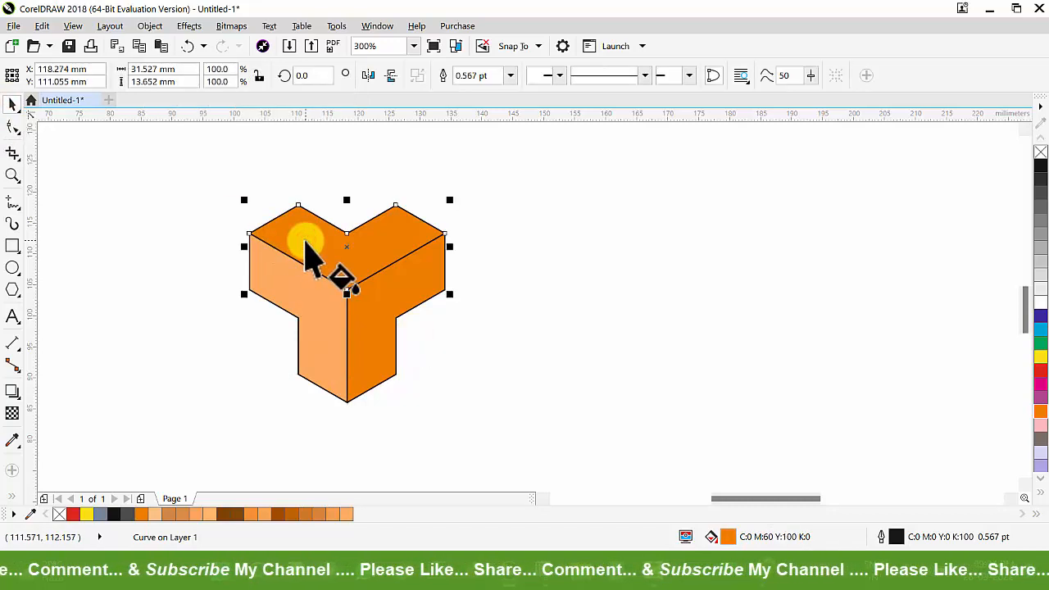
left_click(156, 75)
left_click_drag(188, 218, 262, 203)
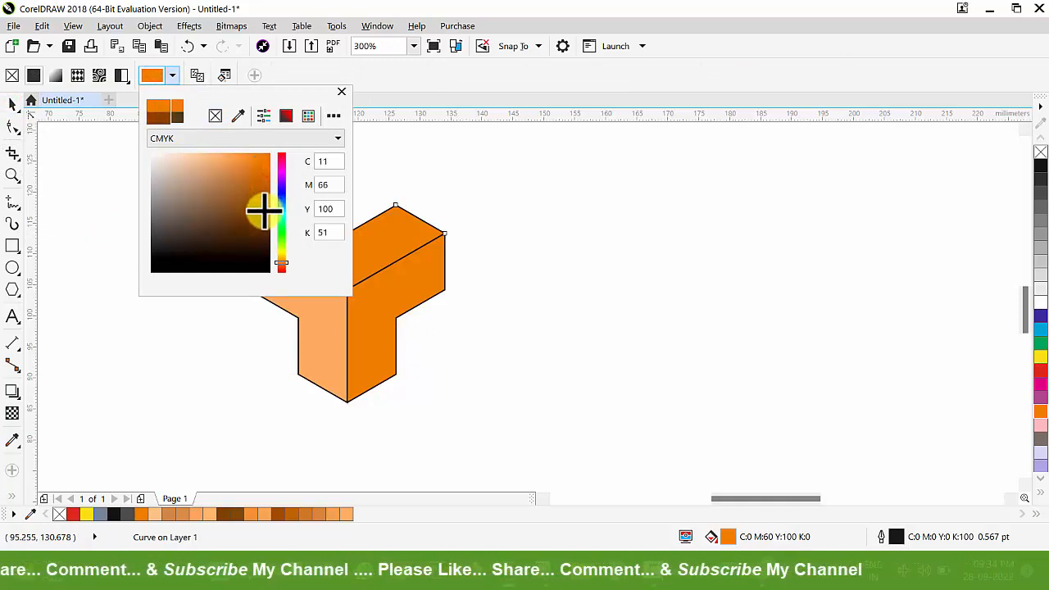
left_click_drag(264, 211, 264, 211)
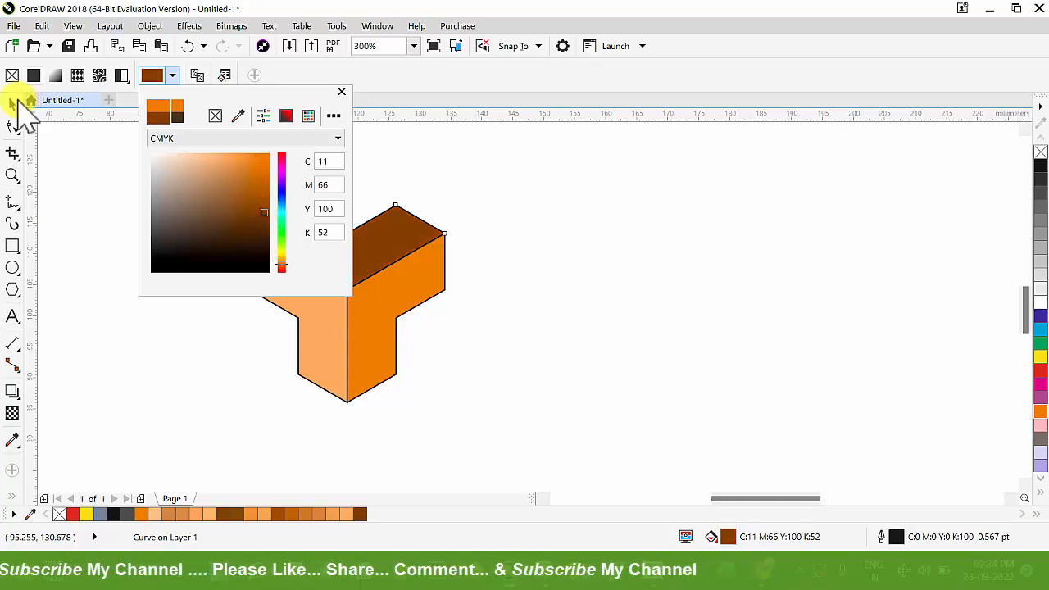
left_click(12, 104)
Remove the outlines from the block's three faces and group the faces together.
left_click(261, 229)
scroll(262, 233, "down", 2)
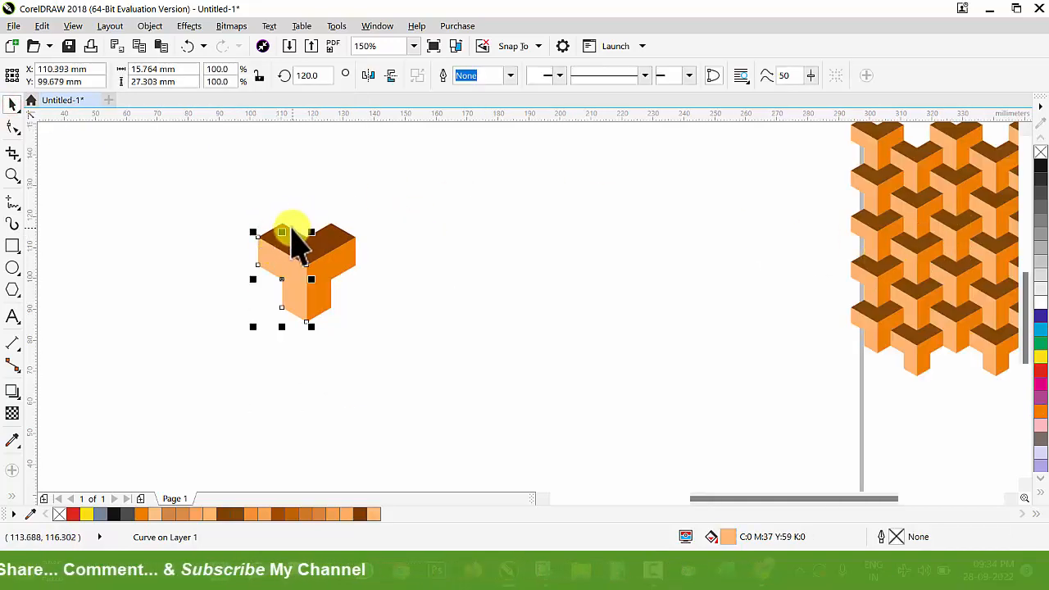
left_click(176, 176)
left_click_drag(176, 176, 447, 361)
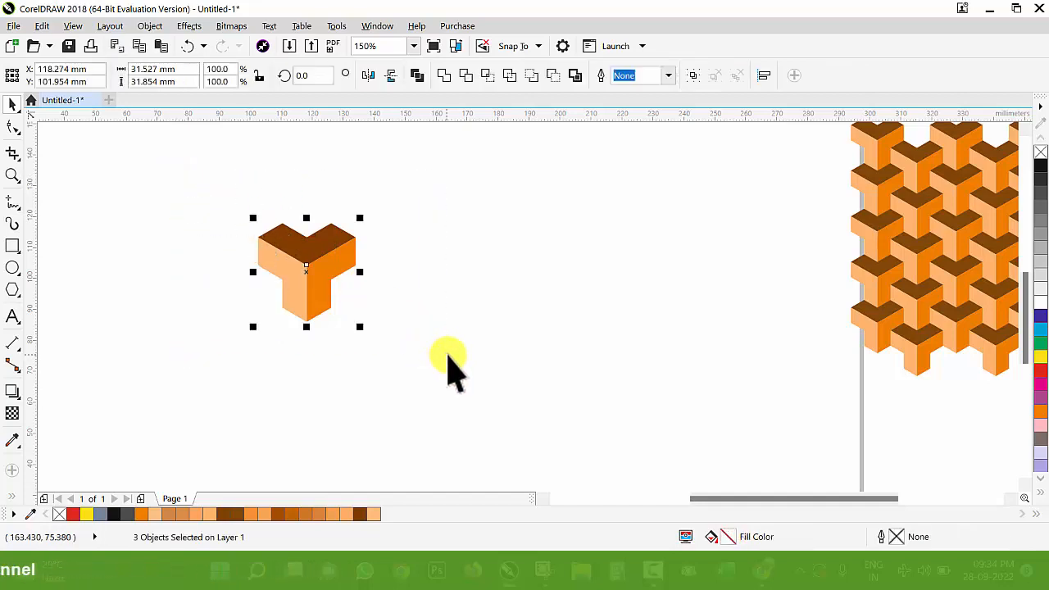
key("ctrl+g")
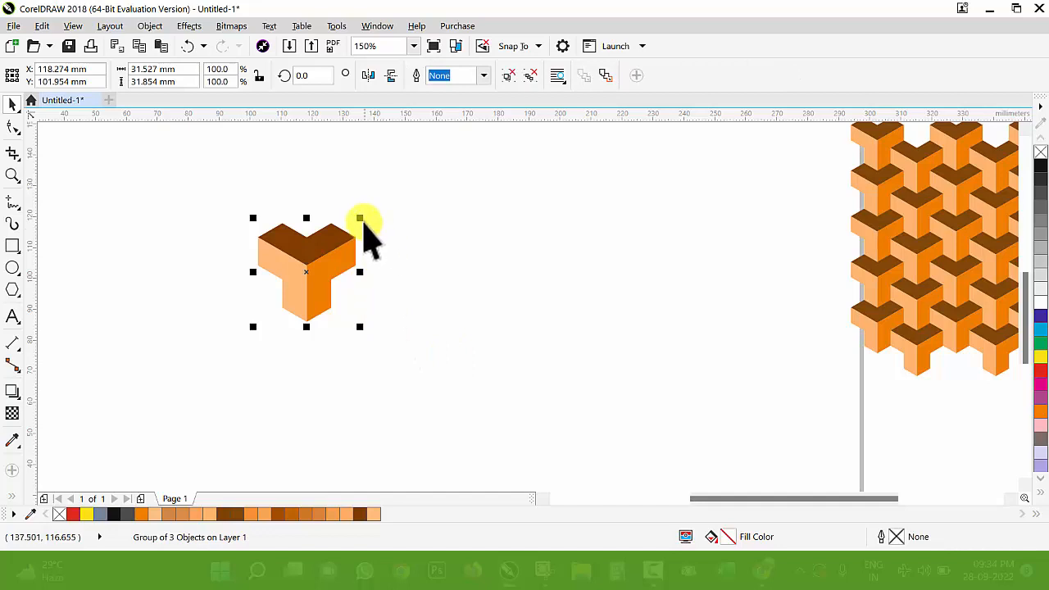
Scale the grouped Y-shaped block down to about 67% and switch the display to Wireframe view.
left_click_drag(359, 218, 367, 248)
scroll(311, 275, "up", 4)
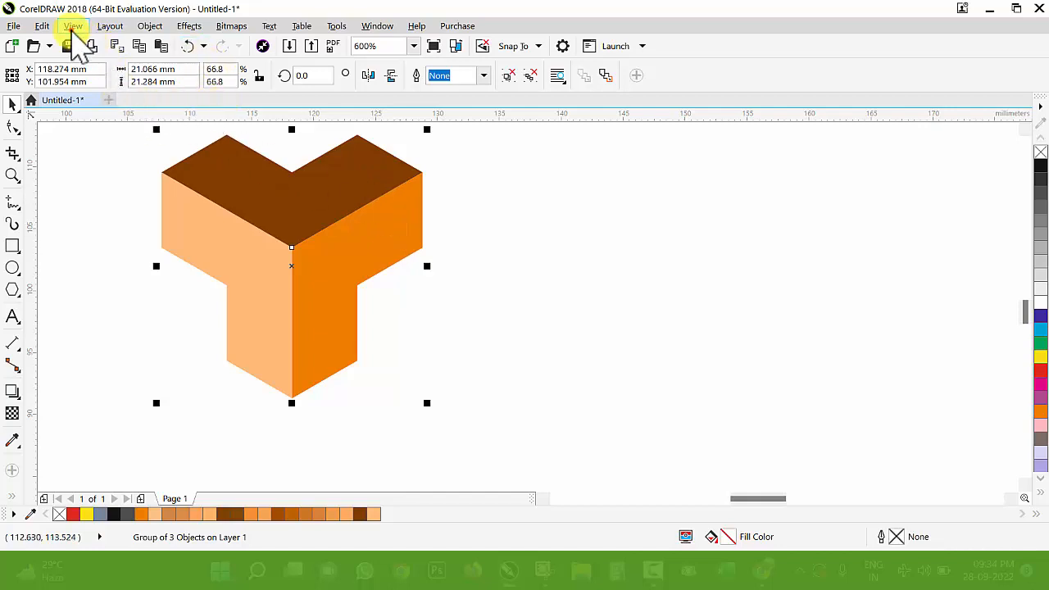
left_click(73, 27)
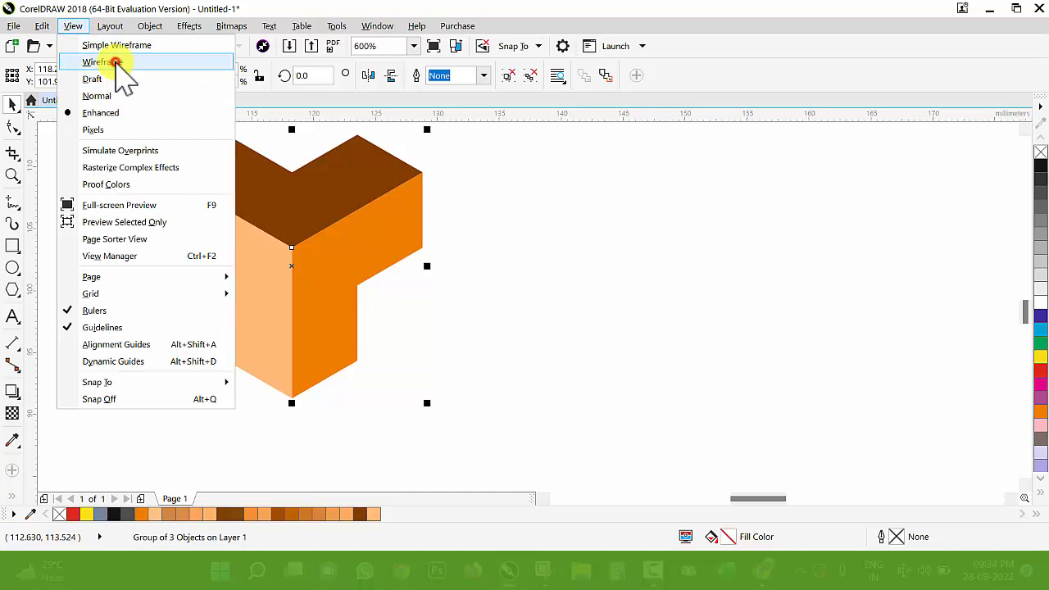
left_click(115, 62)
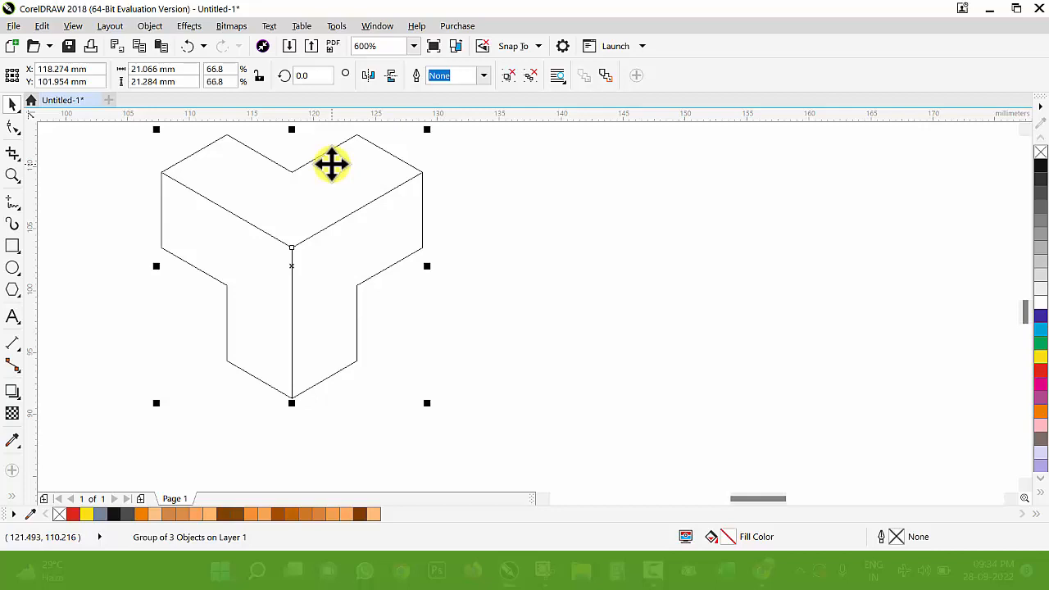
Place a copy of the block directly below it so the copy's notch meets the first block's bottom point.
left_click_drag(339, 150, 332, 378)
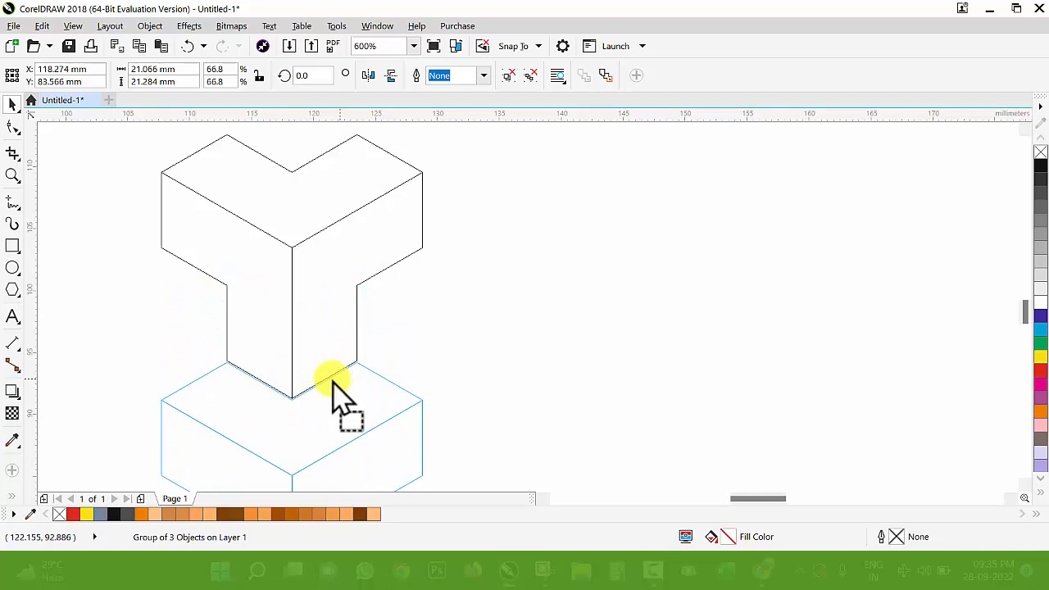
left_click_drag(332, 381, 334, 380)
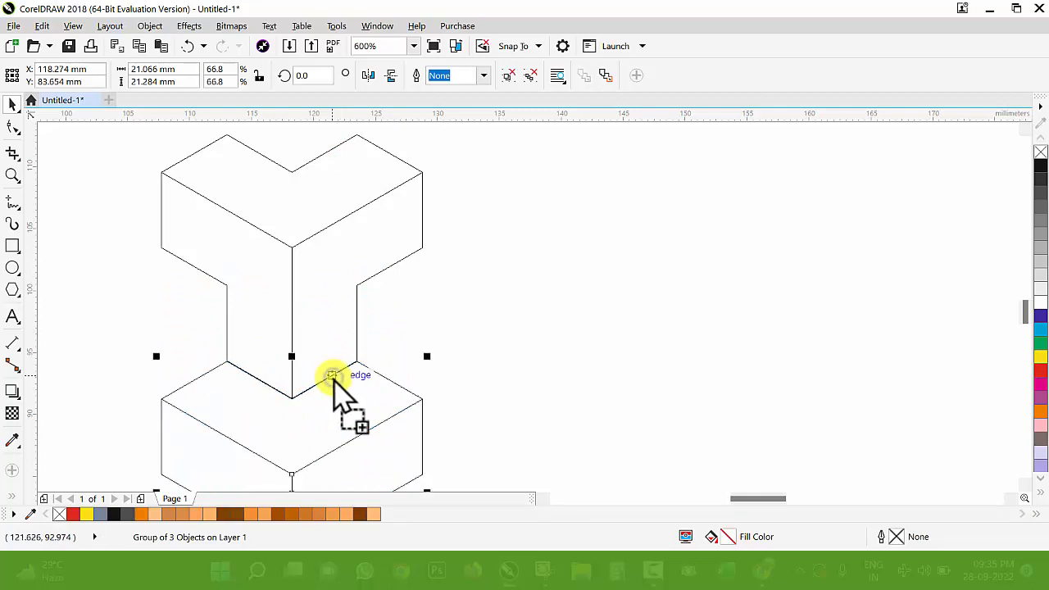
scroll(323, 210, "down", 3)
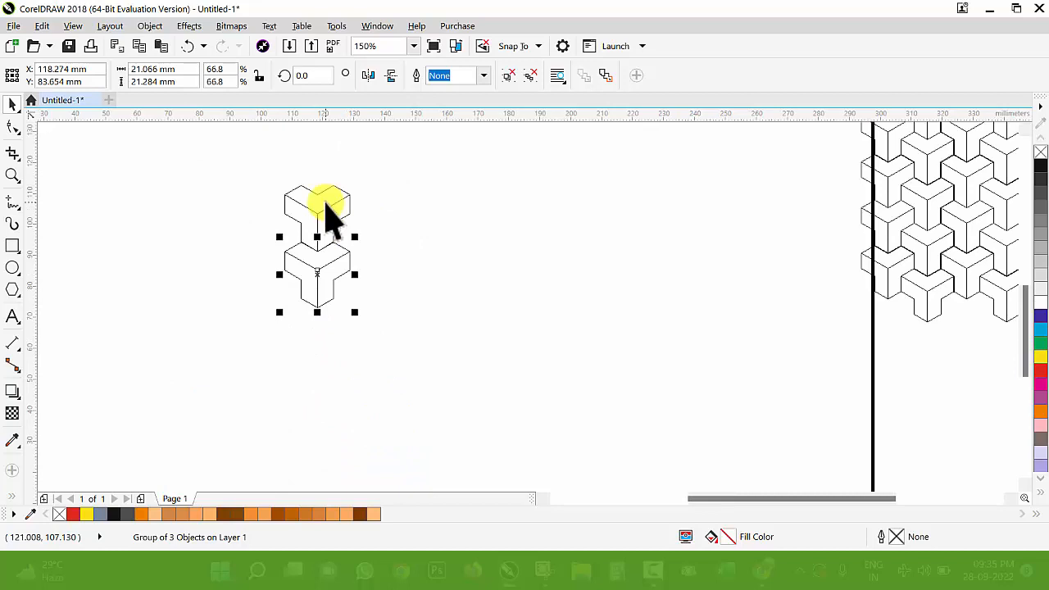
Repeat the duplication four times to form a vertical column of six blocks.
key("ctrl+d")
key("ctrl+d")
key("ctrl+d")
key("ctrl+d")
scroll(325, 217, "down", 1)
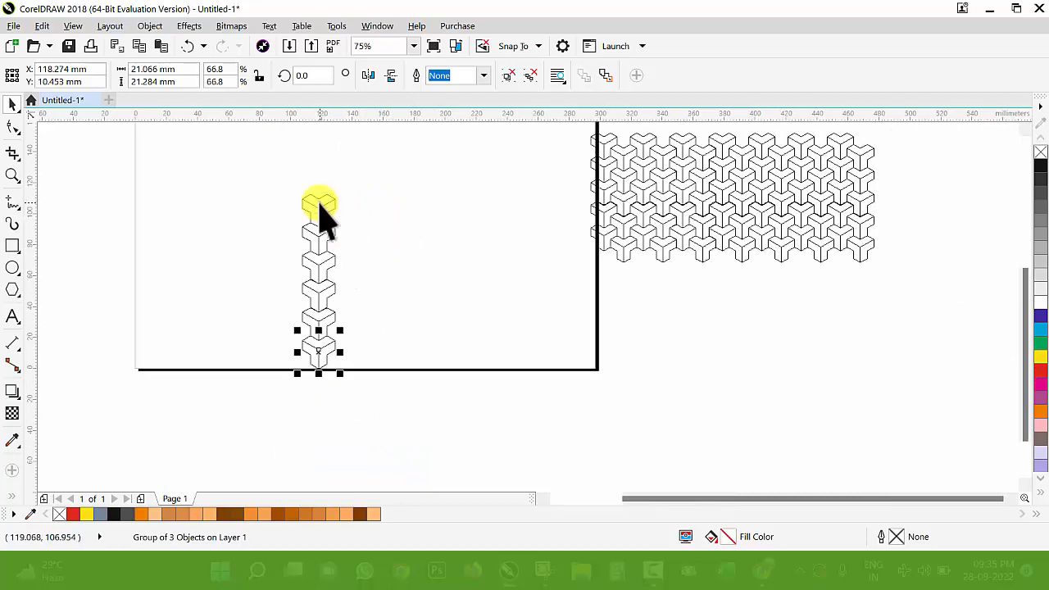
Copy the whole six-block column diagonally down to the right so the second column interlocks with the first.
left_click_drag(260, 166, 439, 422)
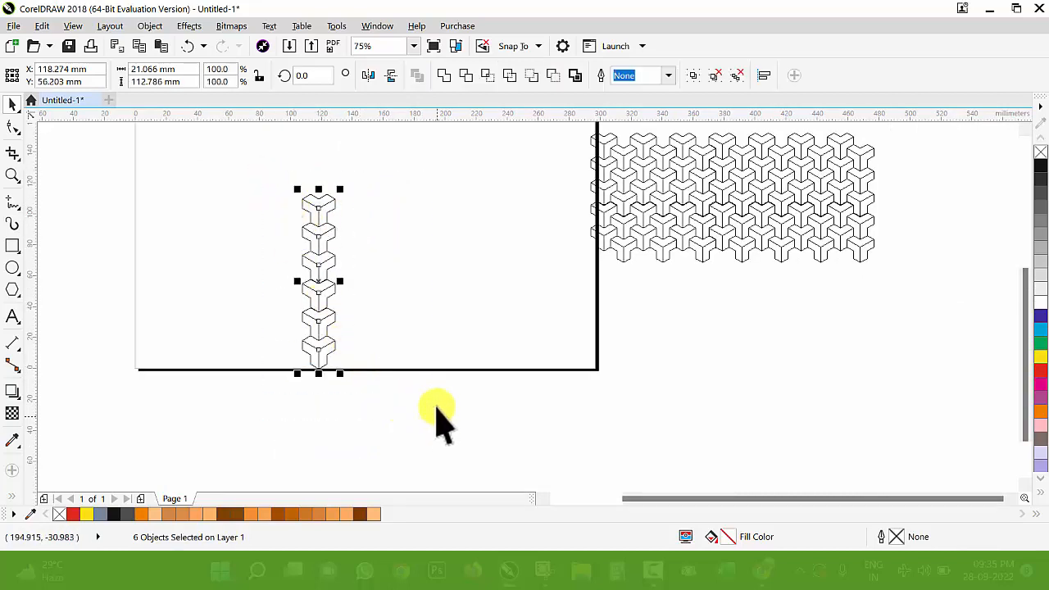
scroll(332, 211, "up", 3)
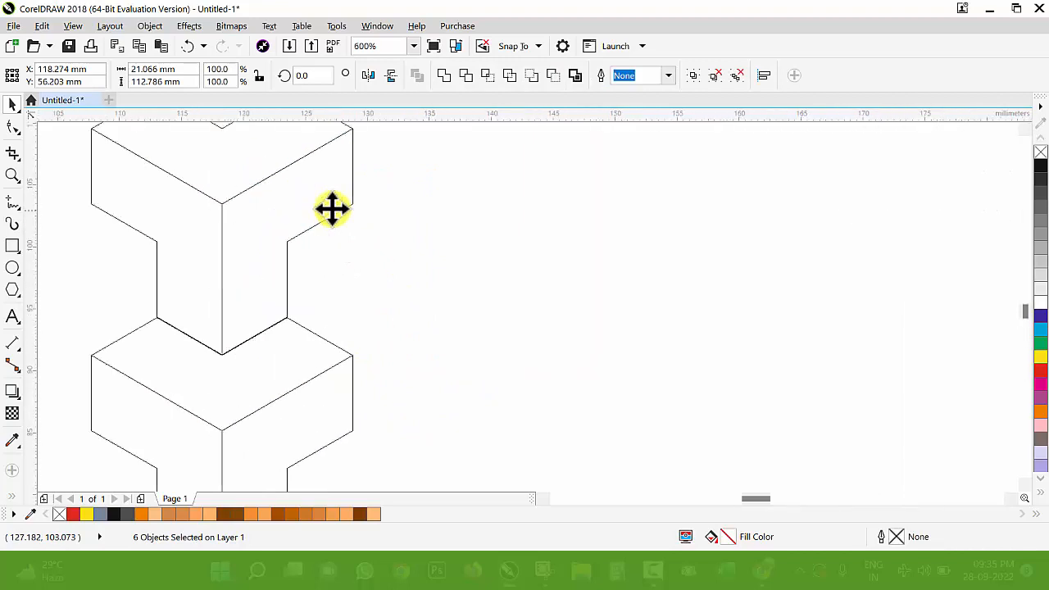
scroll(332, 210, "up", 1)
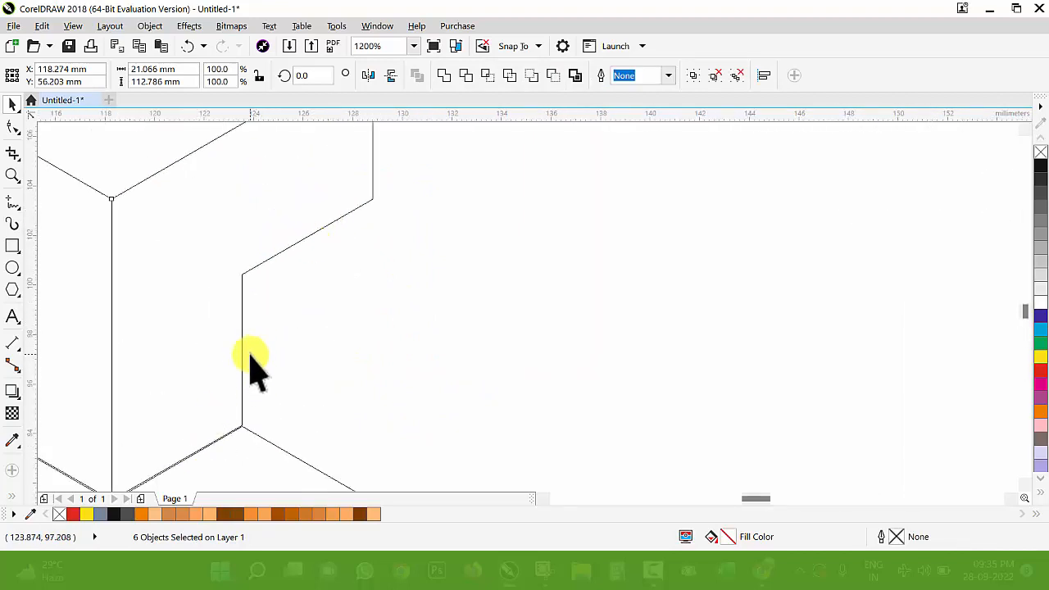
scroll(237, 297, "down", 1)
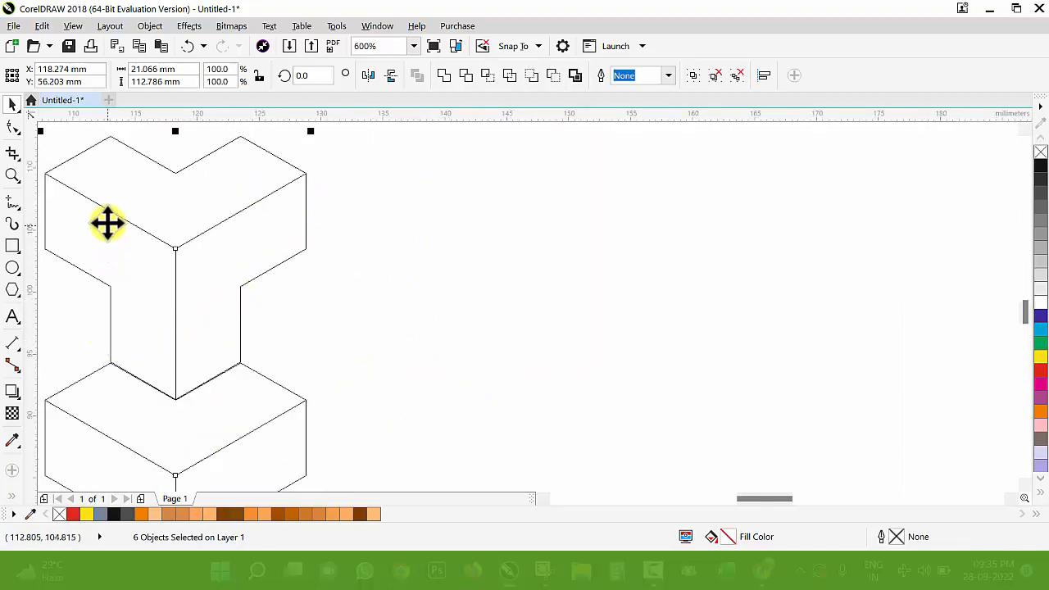
left_click_drag(102, 215, 300, 338)
scroll(286, 200, "down", 3)
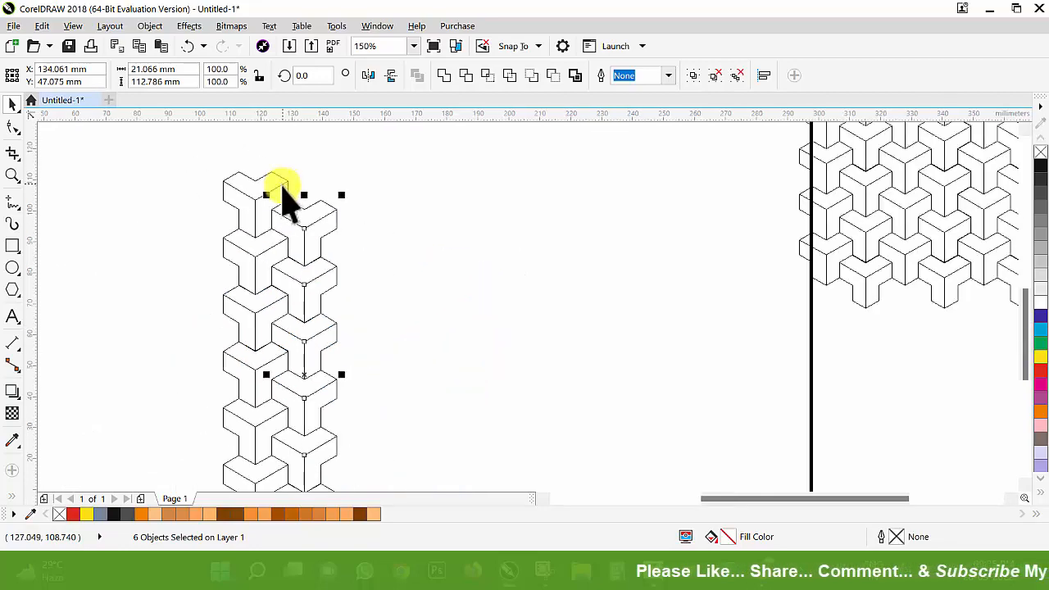
Copy the two interlocking columns together to the right, edge to edge, and repeat until the pattern has twelve columns.
scroll(287, 201, "down", 3)
left_click_drag(232, 155, 368, 326)
scroll(291, 223, "up", 4)
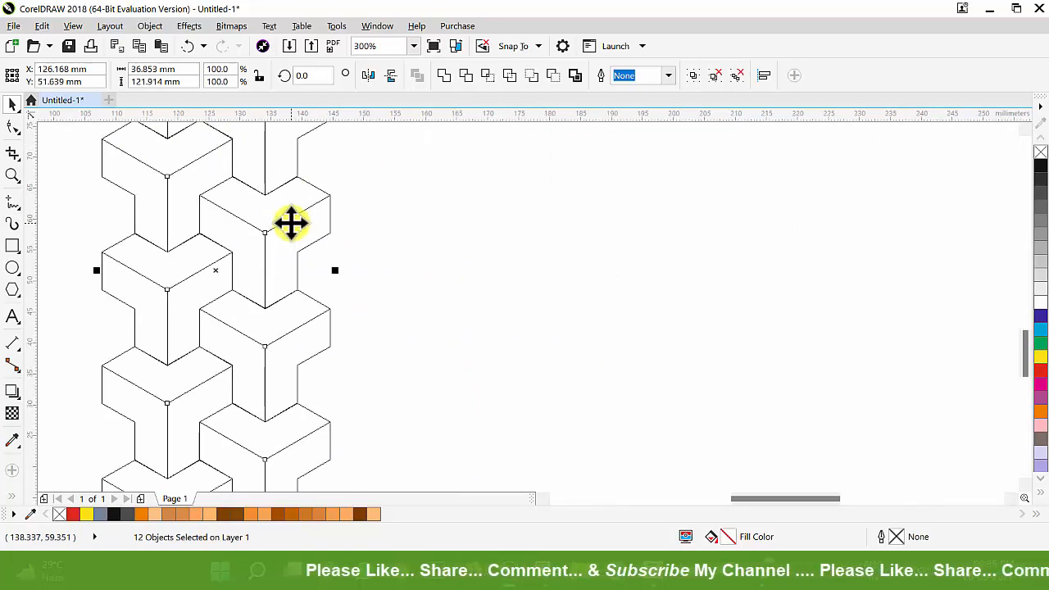
scroll(186, 266, "up", 1)
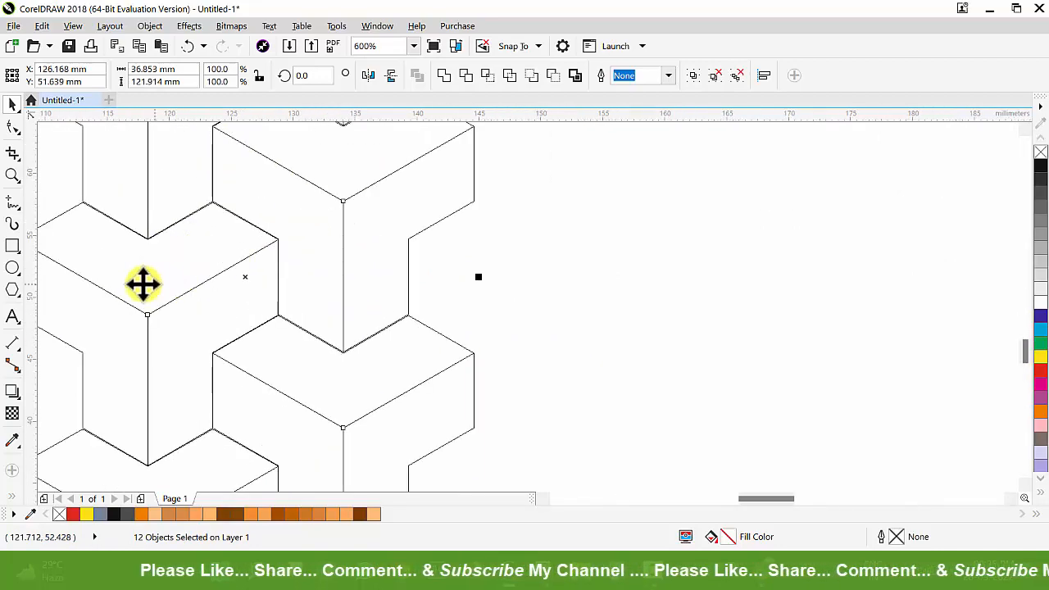
left_click_drag(130, 284, 508, 319)
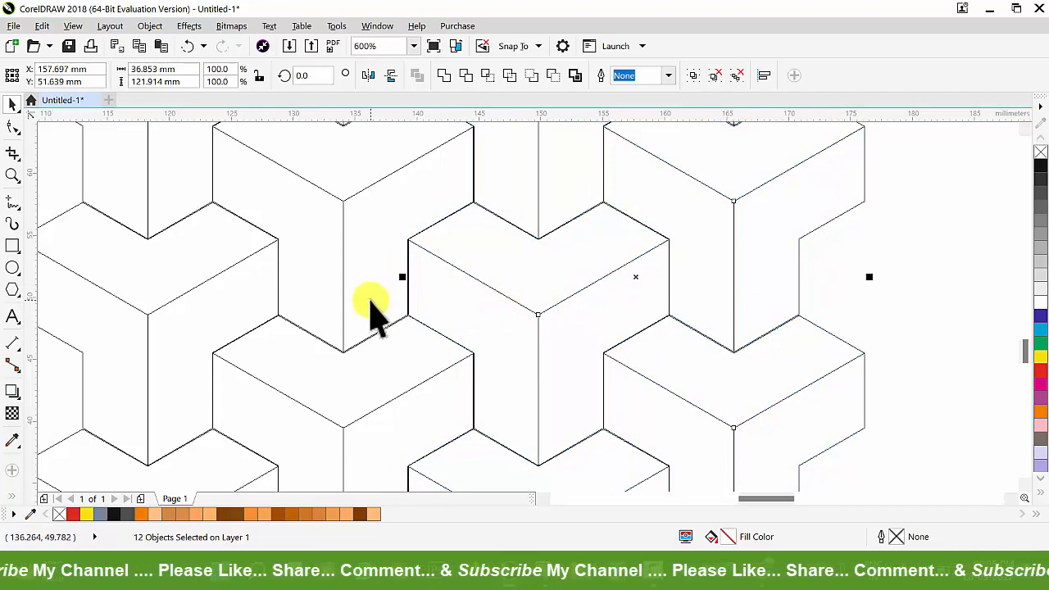
scroll(320, 290, "down", 3)
scroll(320, 290, "down", 2)
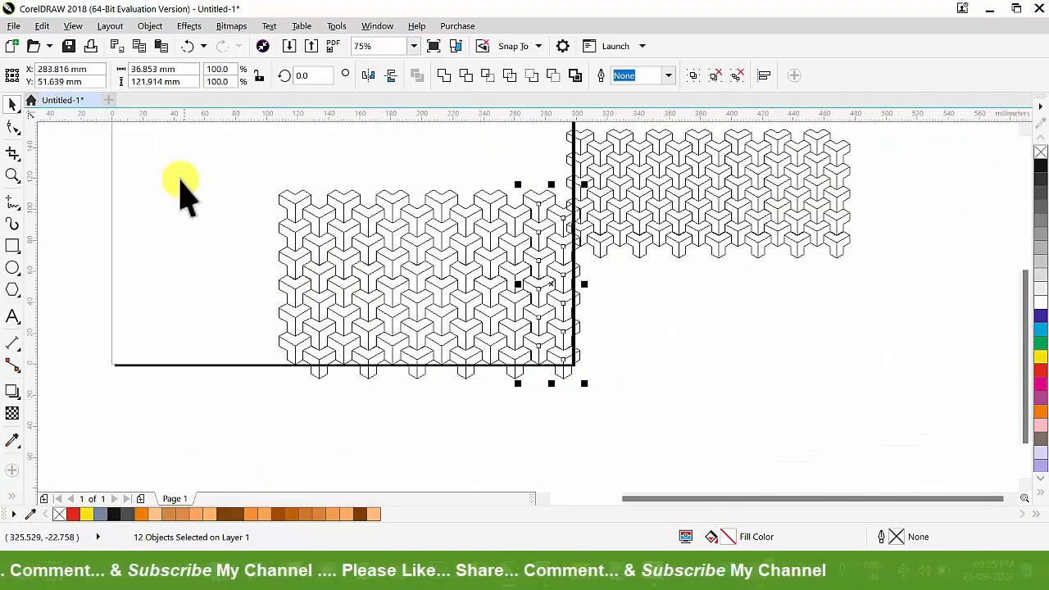
Return the display to Enhanced view and examine the colored orange and brown pattern up close.
left_click(72, 25)
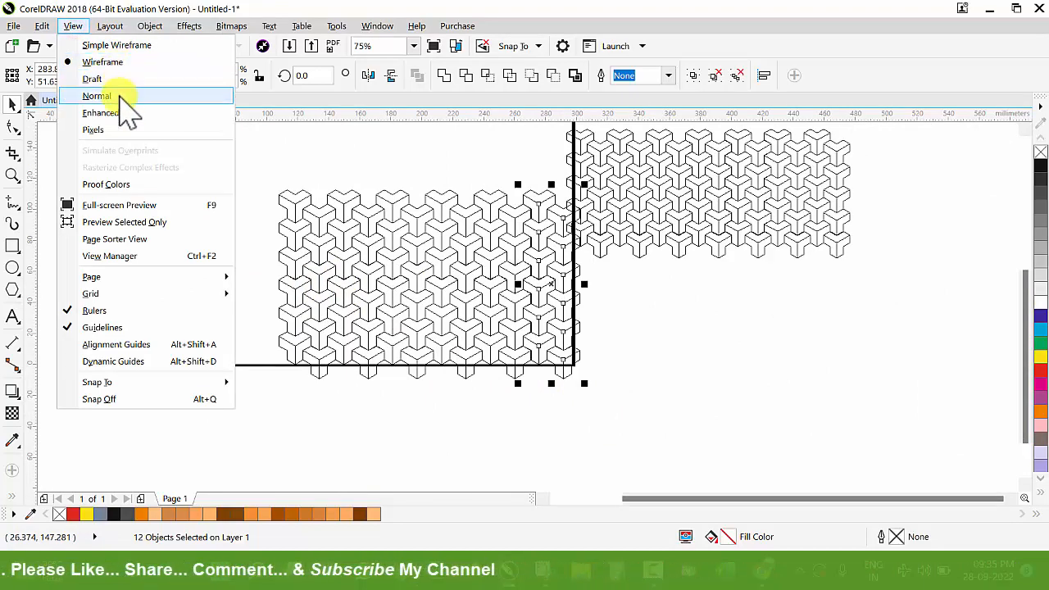
left_click(111, 113)
key("z")
left_click_drag(251, 177, 646, 368)
scroll(1008, 445, "up", 1)
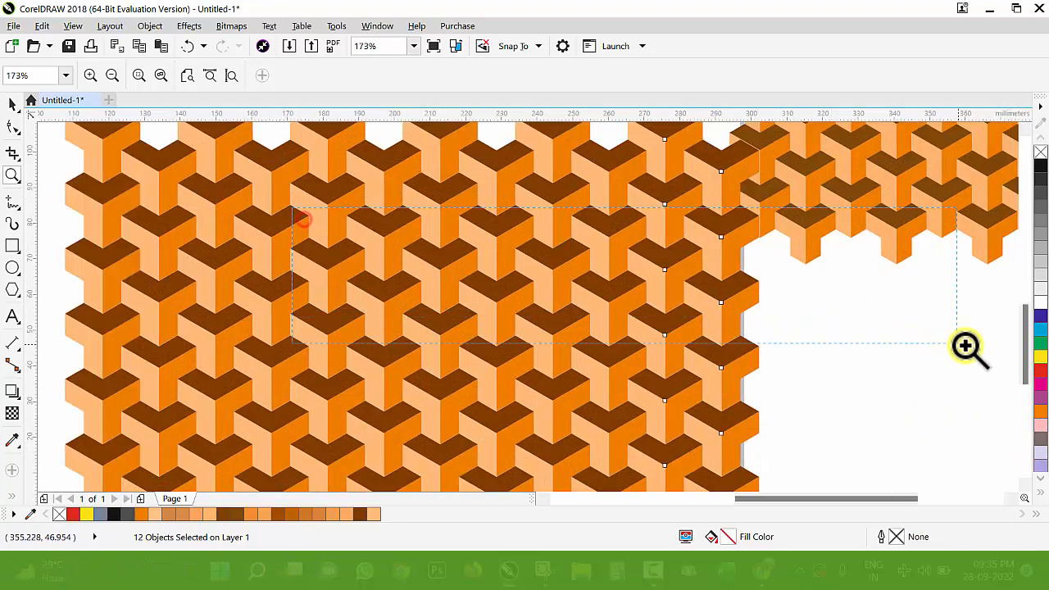
scroll(970, 346, "up", 1)
scroll(664, 257, "down", 3)
scroll(668, 260, "down", 4)
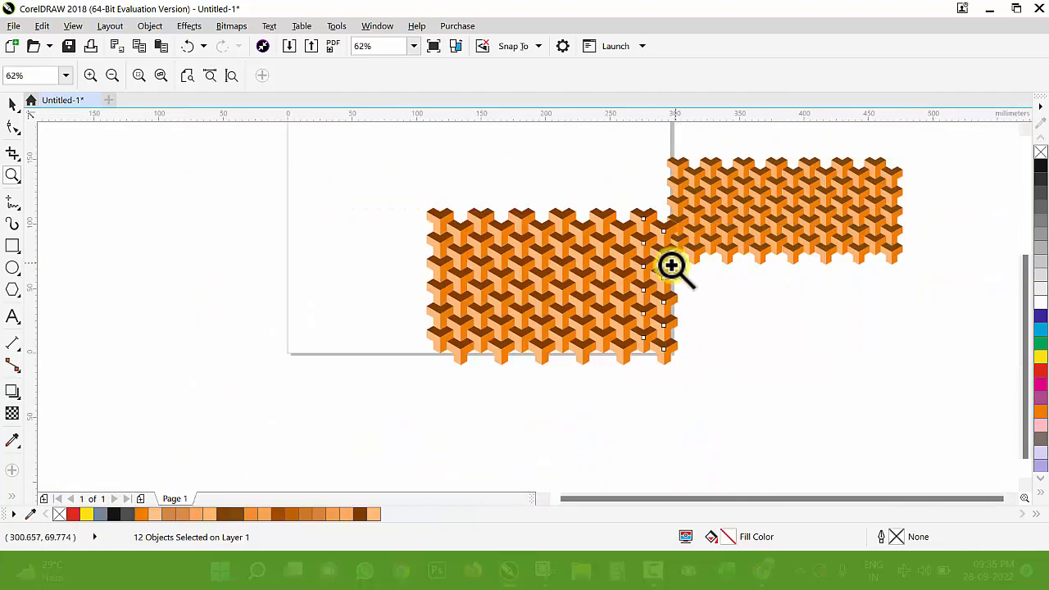
Place a copy of one block from the pattern in the empty area near the page's upper-left corner.
key("space")
scroll(489, 212, "down", 4)
scroll(490, 211, "up", 4)
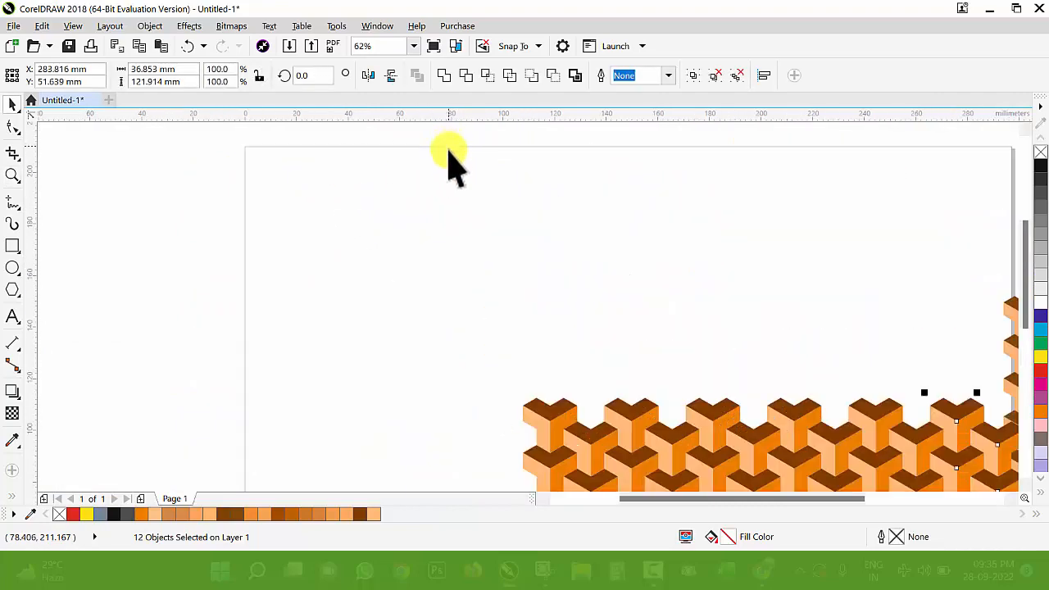
scroll(478, 218, "down", 3)
left_click_drag(572, 452, 358, 278)
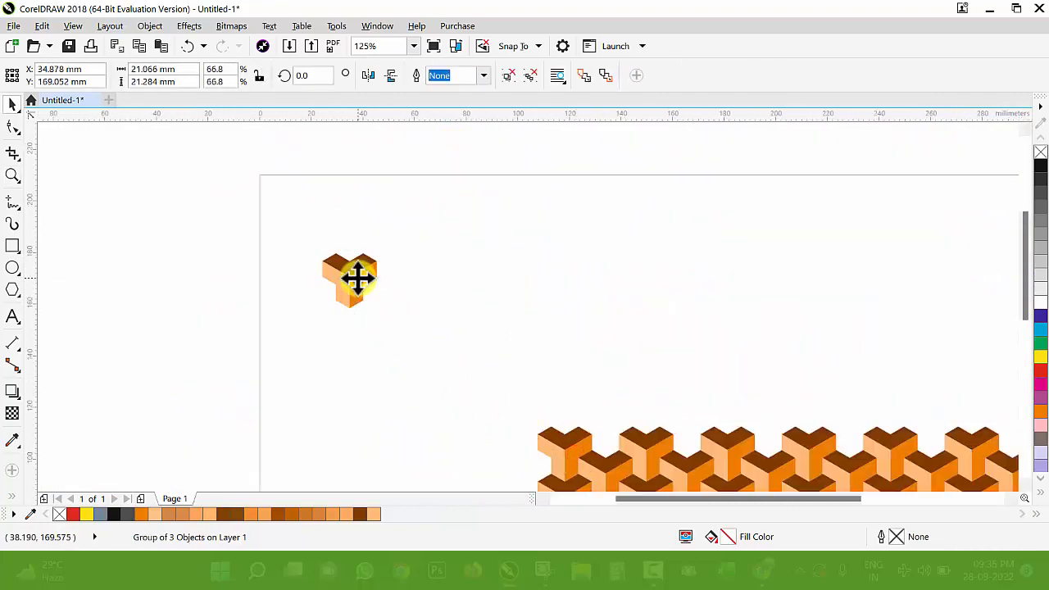
key("z")
left_click_drag(272, 224, 487, 341)
left_click_drag(269, 203, 657, 396)
key("space")
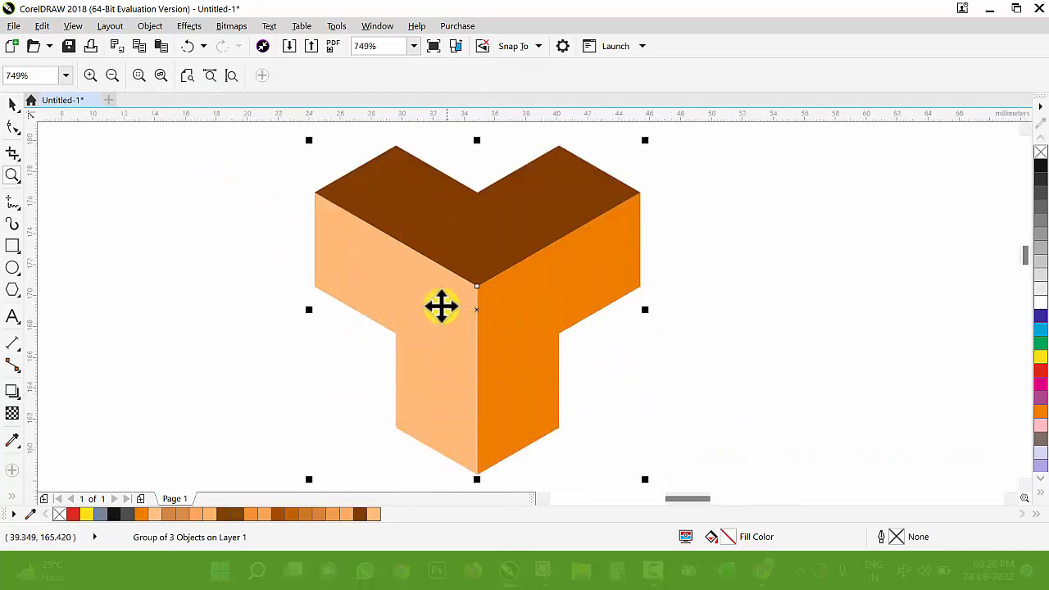
Fill the left face of the copied block with a custom dark green.
left_click(441, 303, "ctrl")
left_click(1040, 342)
key("g")
left_click(146, 76)
left_click(281, 228)
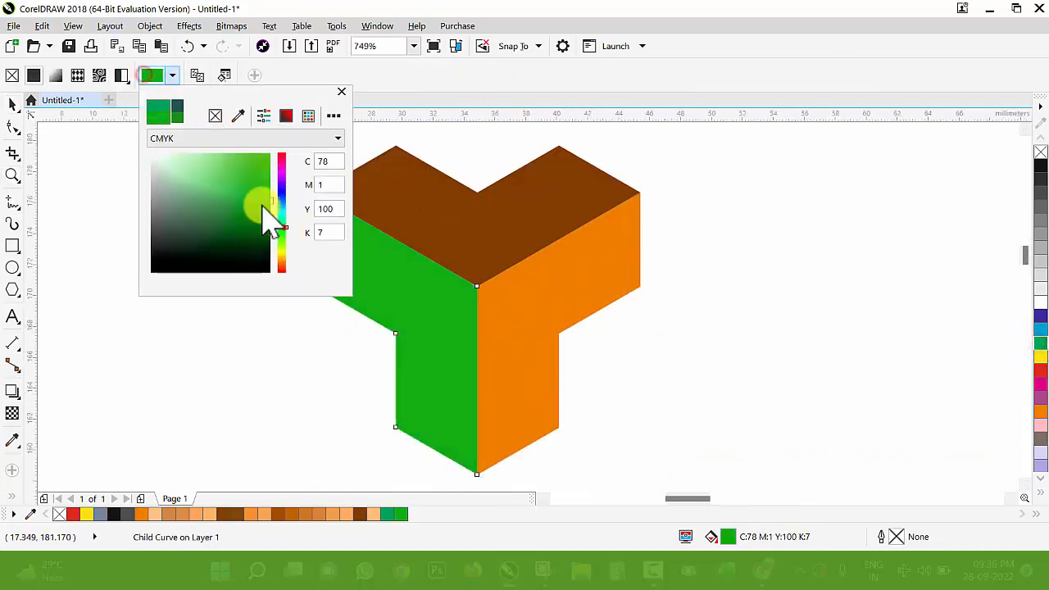
left_click(262, 210)
Fill the copied block's right face with light green (C:60 M:0 Y:80 K:0) and its notched top face with medium green.
left_click(12, 105)
left_click(552, 290, "ctrl")
left_click(1041, 493)
left_click(12, 104)
scroll(450, 218, "down", 2)
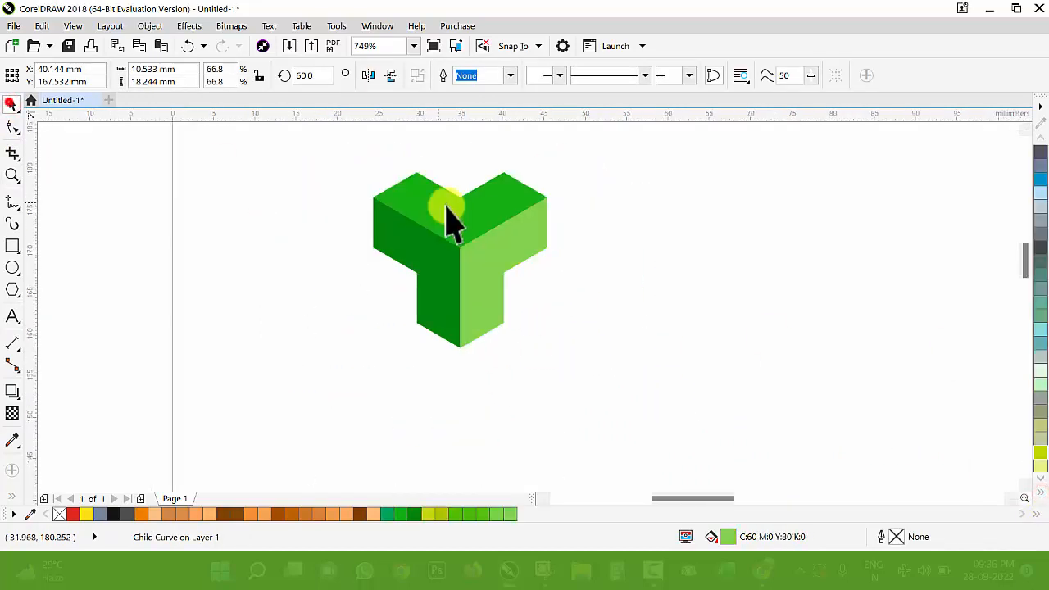
Scale the green block down to about 10.7 by 10.9 mm, keeping its proportions.
left_click(582, 294)
left_click(582, 346)
left_click(449, 217)
scroll(482, 242, "up", 1)
left_click_drag(515, 340, 428, 254)
scroll(388, 190, "up", 2)
scroll(388, 190, "down", 1)
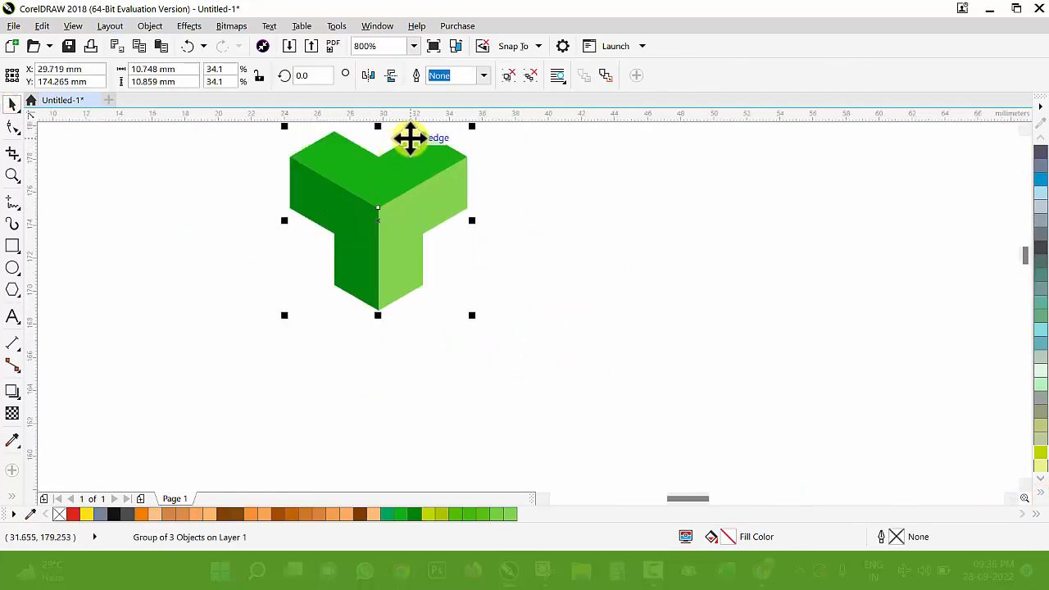
Copy the green block directly below itself, fitting into the notch, and repeat the copy to form a column of six.
scroll(409, 136, "up", 1)
left_click_drag(410, 136, 409, 443)
right_click(409, 443)
scroll(339, 239, "down", 4)
key("ctrl+r")
key("ctrl+r")
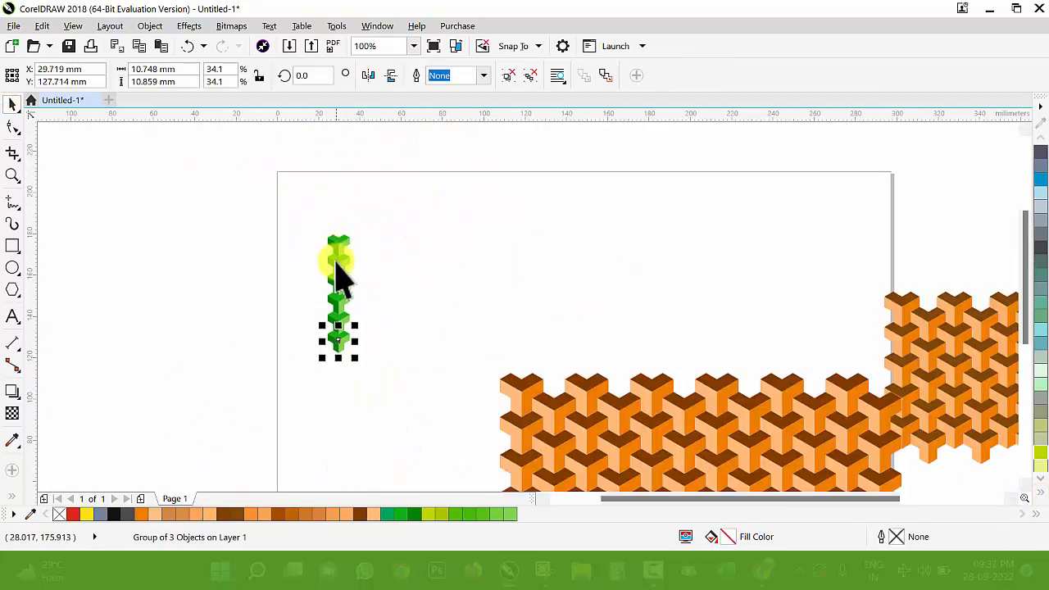
Copy the green column diagonally down to the right so the two columns interlock.
left_click_drag(300, 169, 464, 367)
scroll(341, 239, "up", 4)
left_click_drag(208, 250, 451, 376)
right_click(451, 376)
scroll(433, 433, "down", 4)
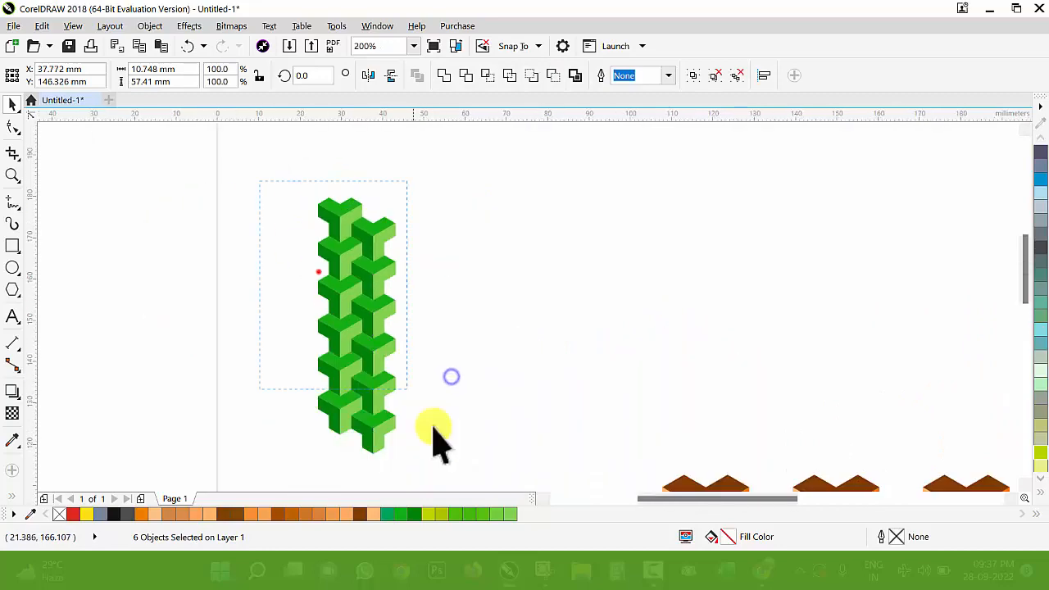
Copy both interlocking green columns to the right, edge to edge, and repeat until the pattern has sixteen columns.
scroll(169, 263, "up", 4)
left_click_drag(215, 262, 630, 335)
scroll(393, 265, "down", 4)
key("z")
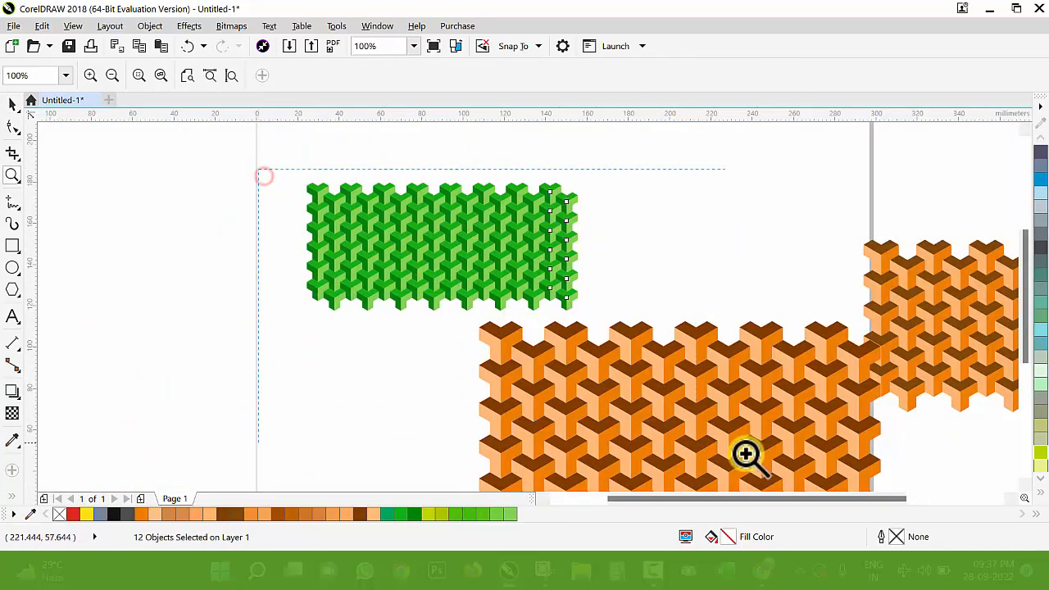
left_click(535, 309)
left_click_drag(603, 265, 603, 265)
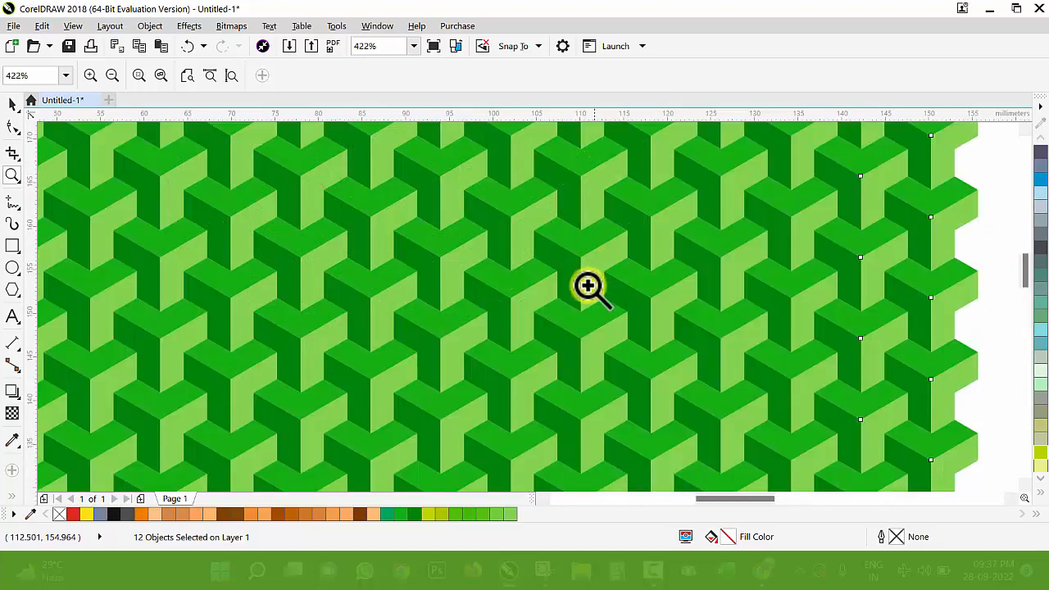
left_click_drag(132, 190, 777, 410)
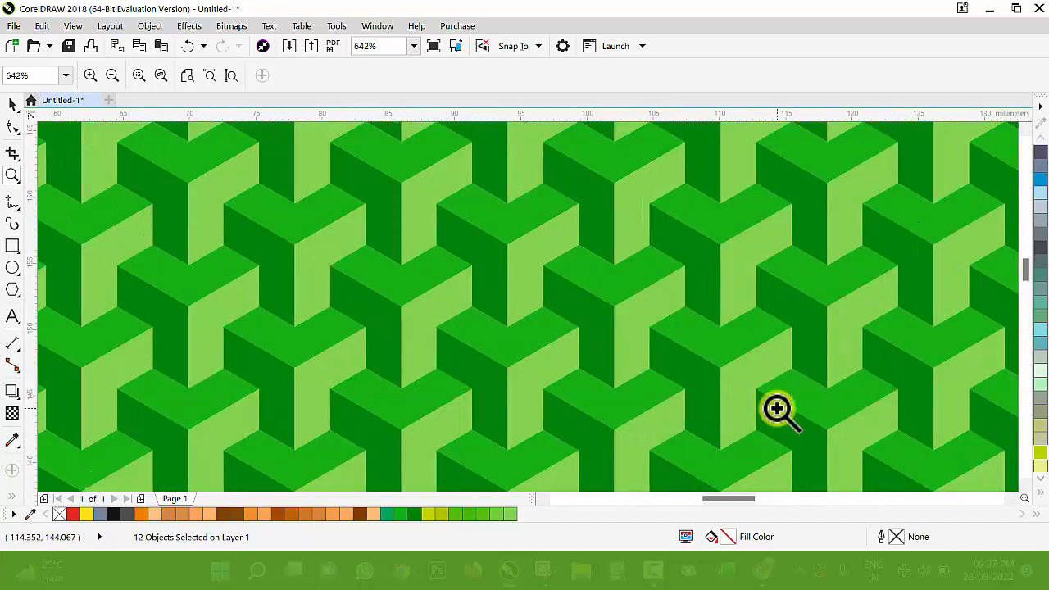